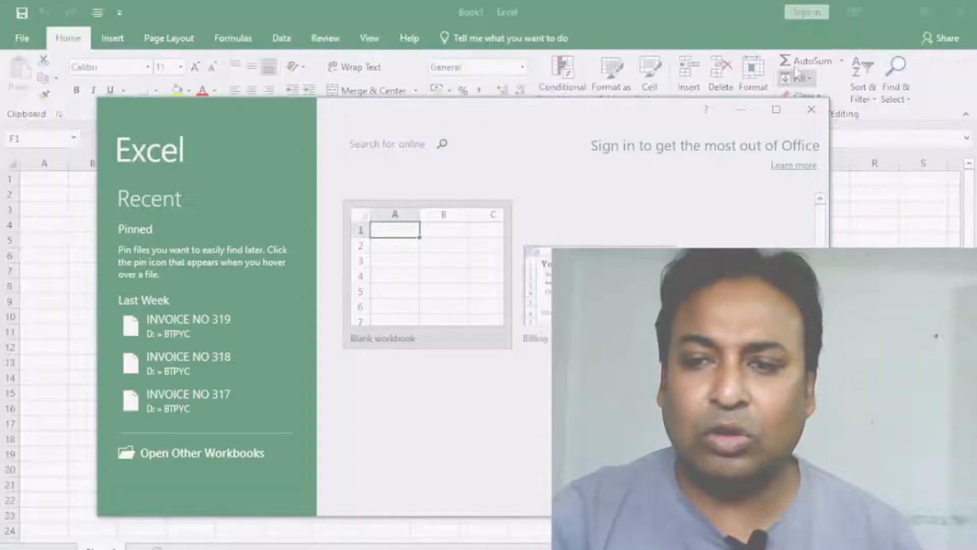
Step: Create a blank workbook and select cell A1 of the empty Book1 worksheet
click(460, 206)
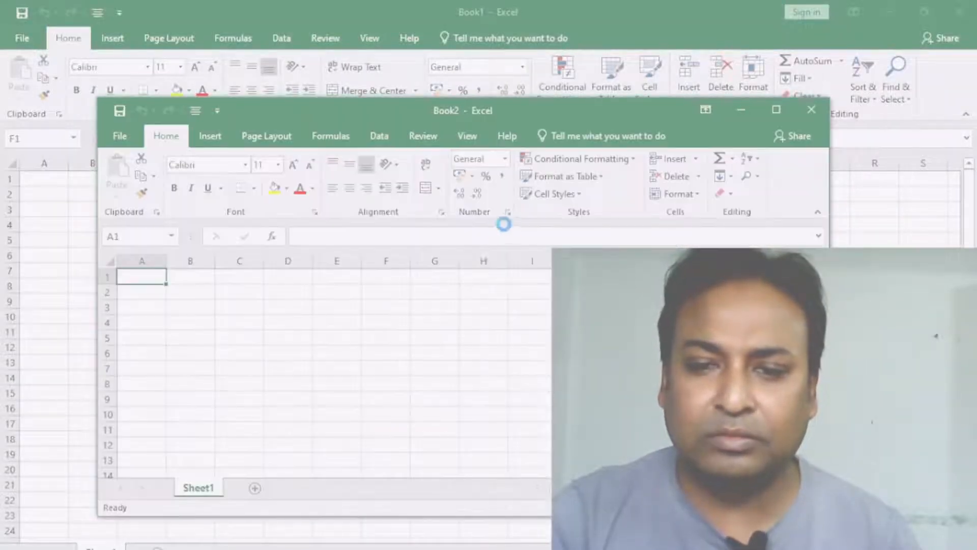
click(129, 203)
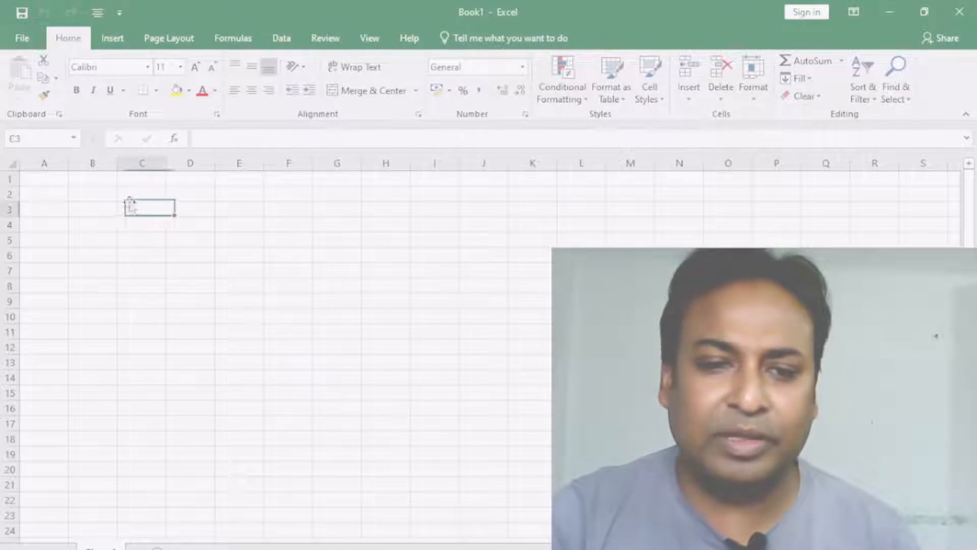
click(37, 183)
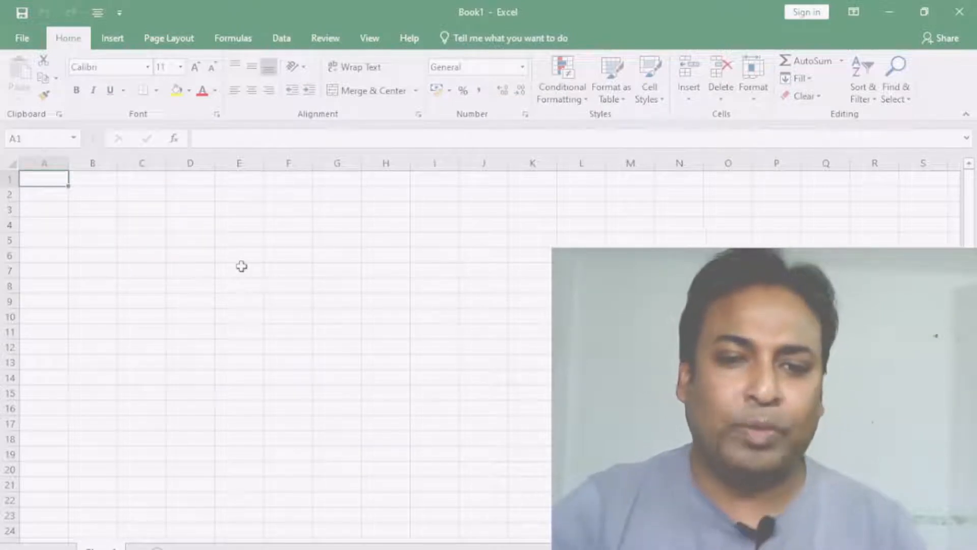
click(76, 182)
click(129, 189)
click(323, 205)
click(462, 207)
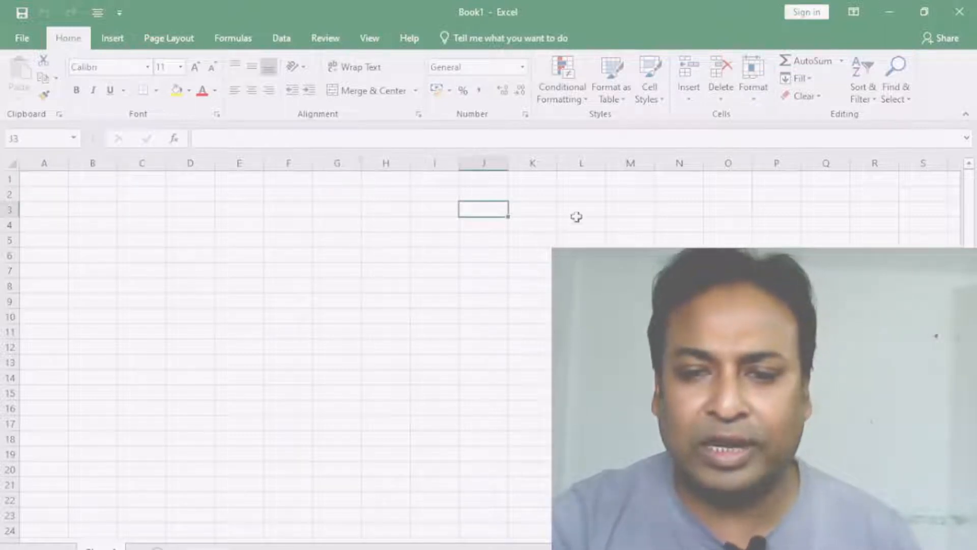
click(574, 216)
click(186, 264)
click(100, 253)
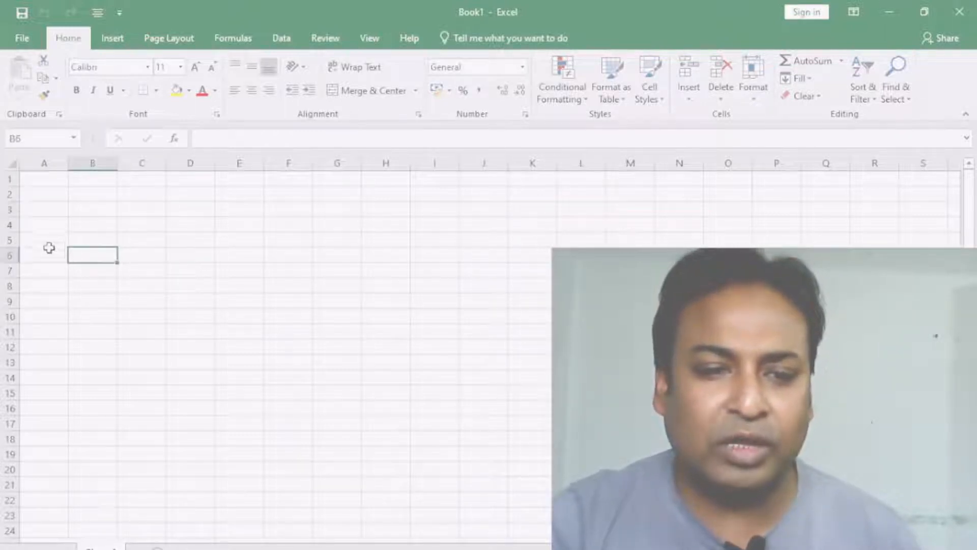
click(47, 243)
click(208, 243)
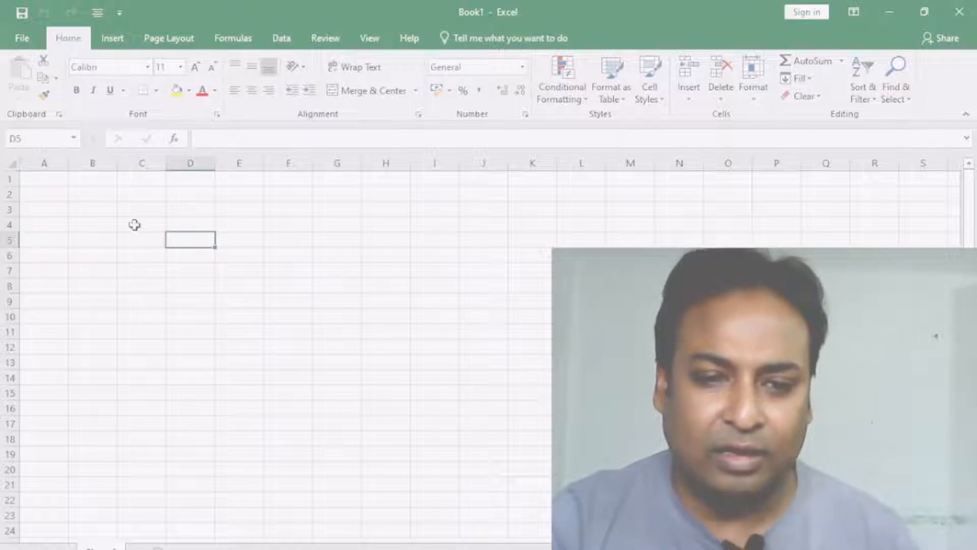
click(135, 208)
Step: Select the whole of column B, and the whole of row 3, to distinguish columns from rows
click(82, 156)
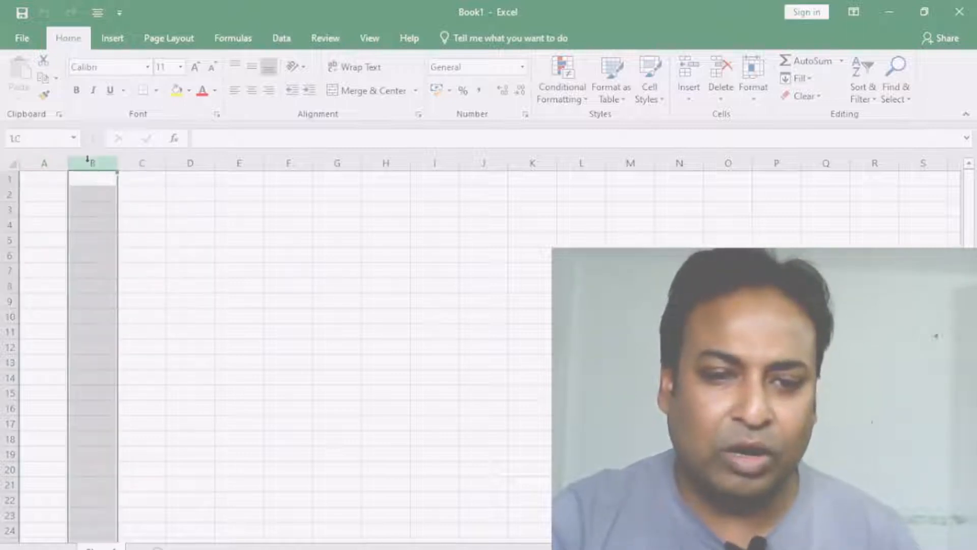
click(4, 209)
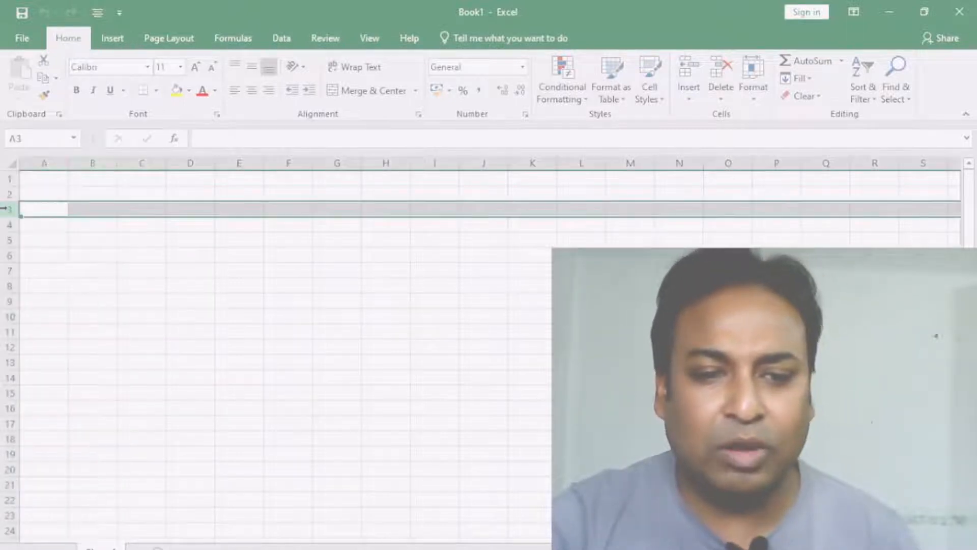
click(109, 268)
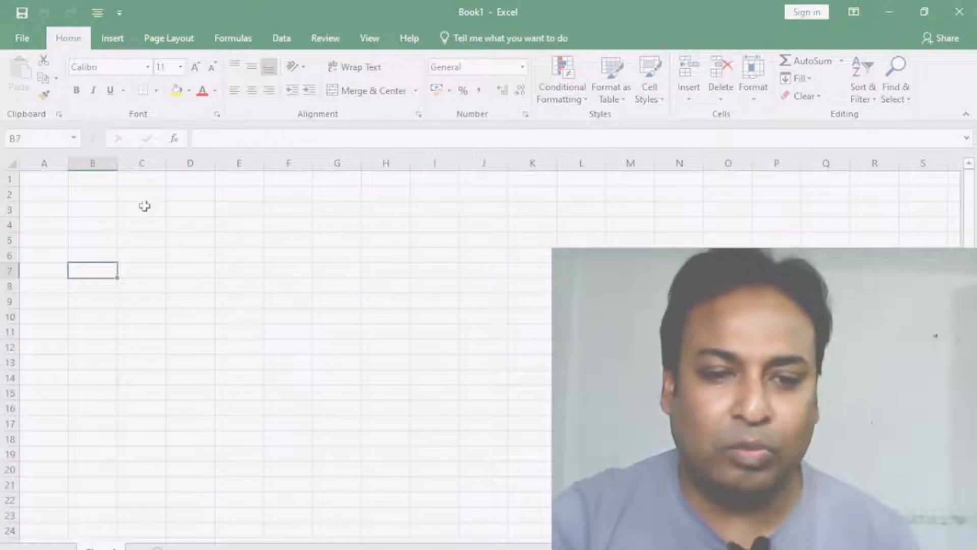
click(216, 138)
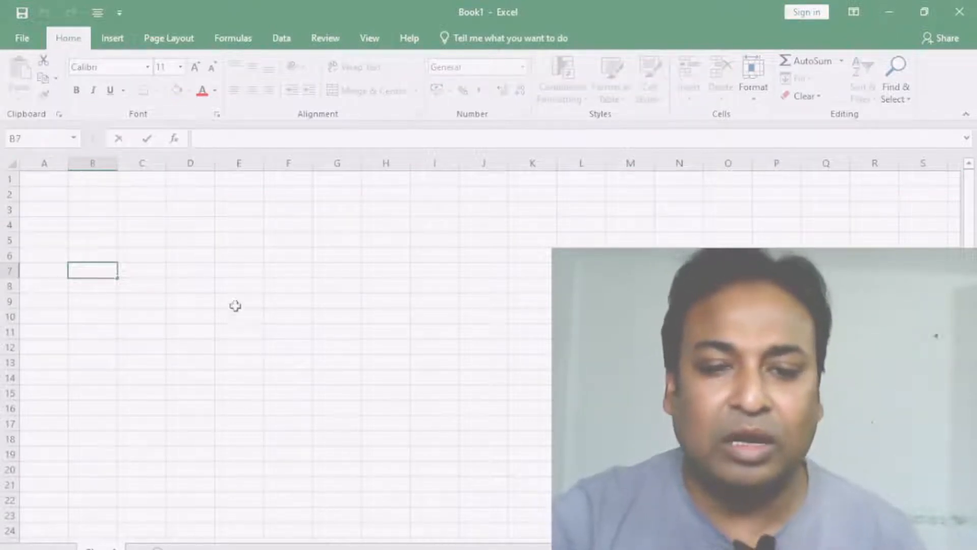
click(284, 311)
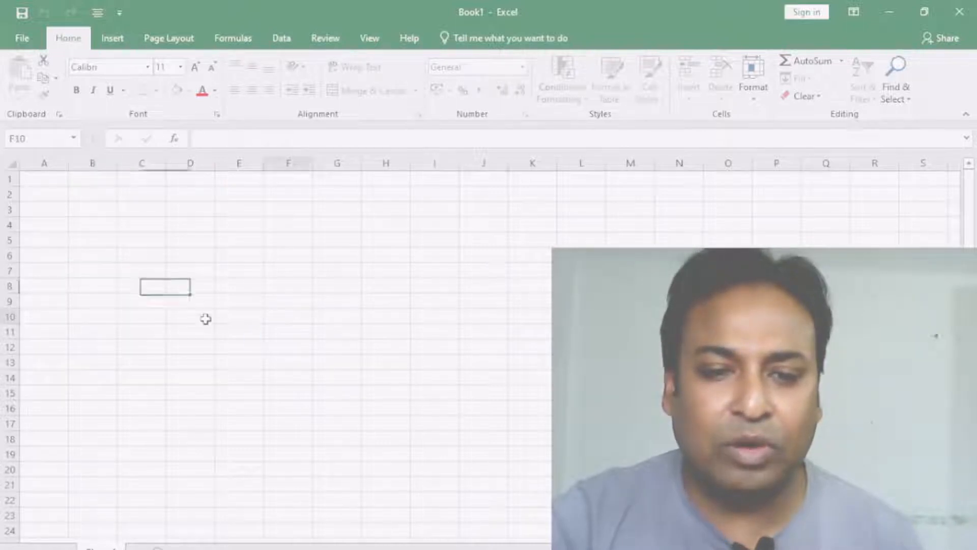
click(184, 285)
click(176, 272)
click(182, 235)
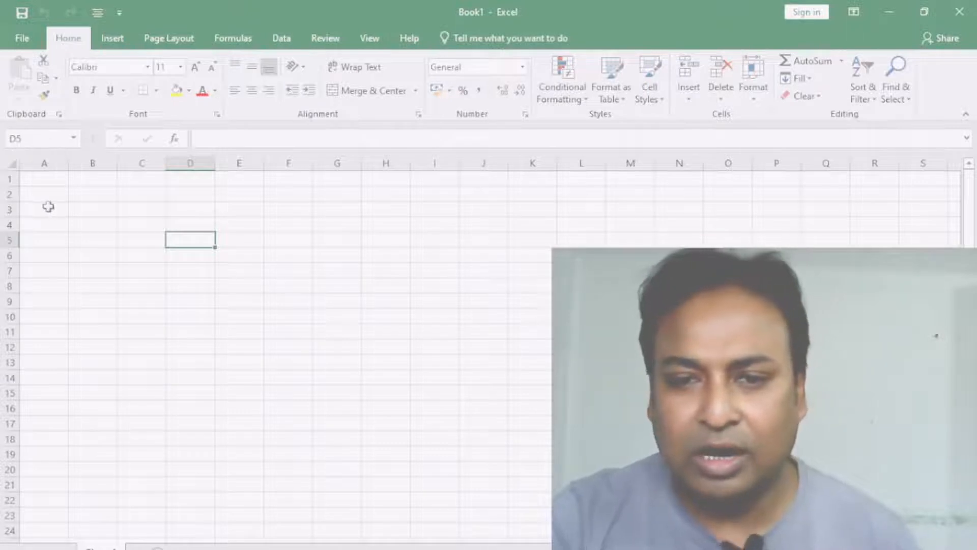
click(304, 285)
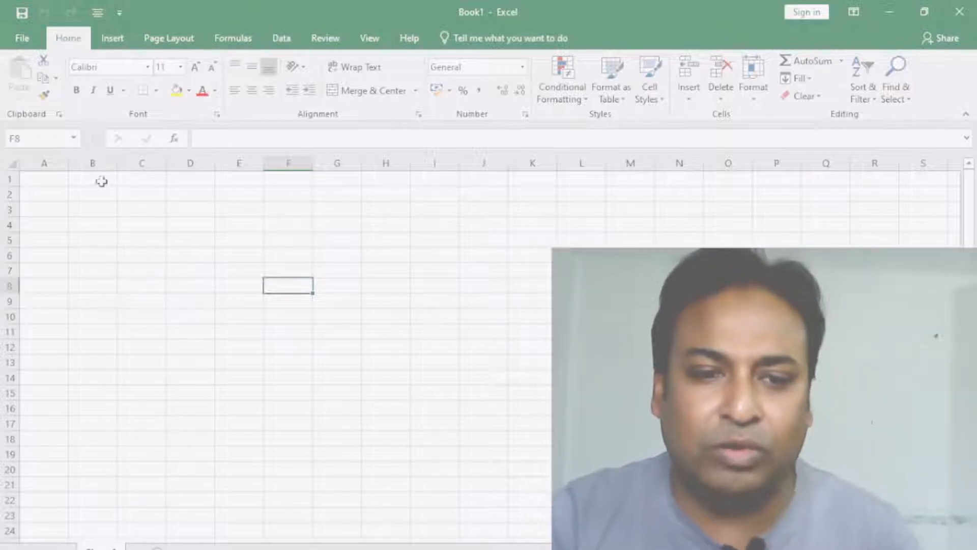
Step: Enlarge cell A1 by making column A moderately wider and row 1 slightly taller than the default
click(63, 182)
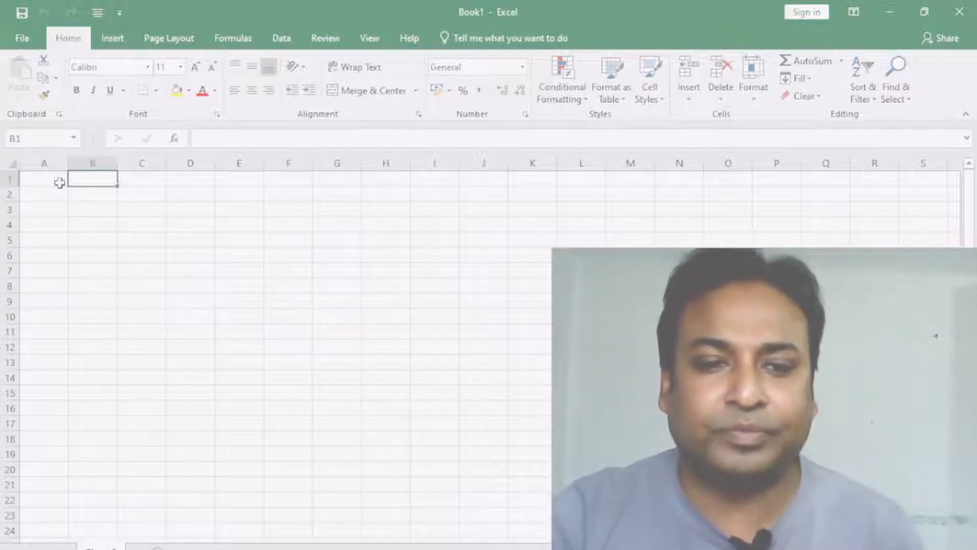
drag(70, 169, 128, 170)
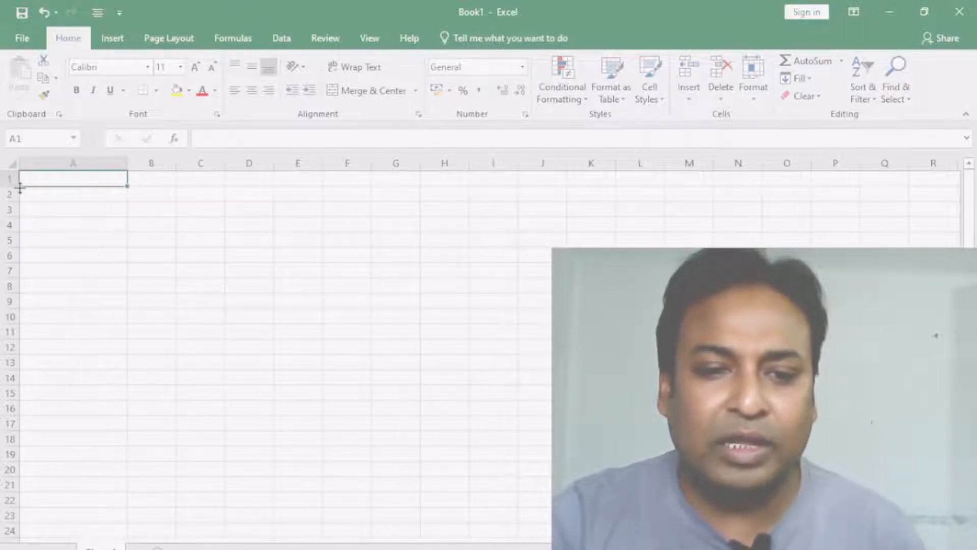
drag(19, 187, 26, 204)
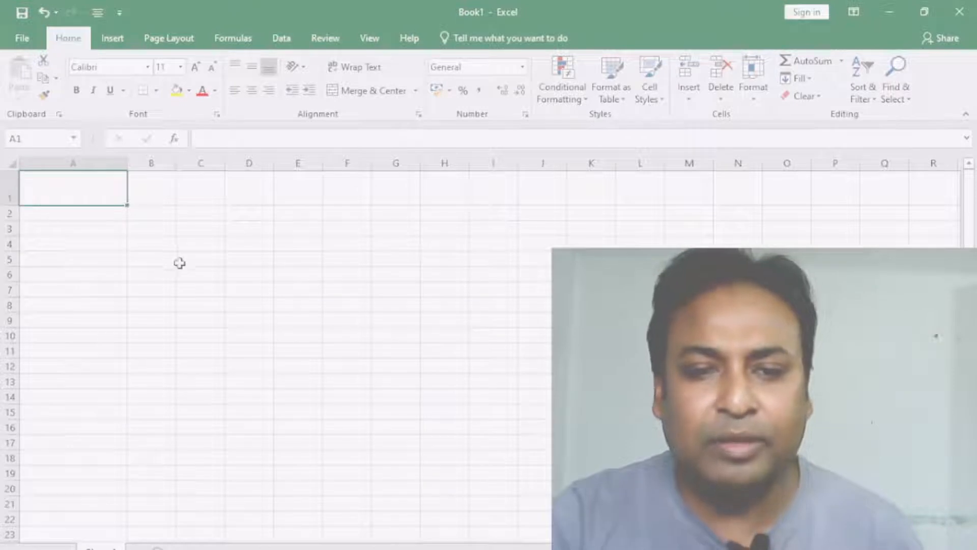
drag(183, 274, 150, 275)
mouse_move(19, 204)
mouse_down()
mouse_move(13, 184)
mouse_move(14, 198)
mouse_up()
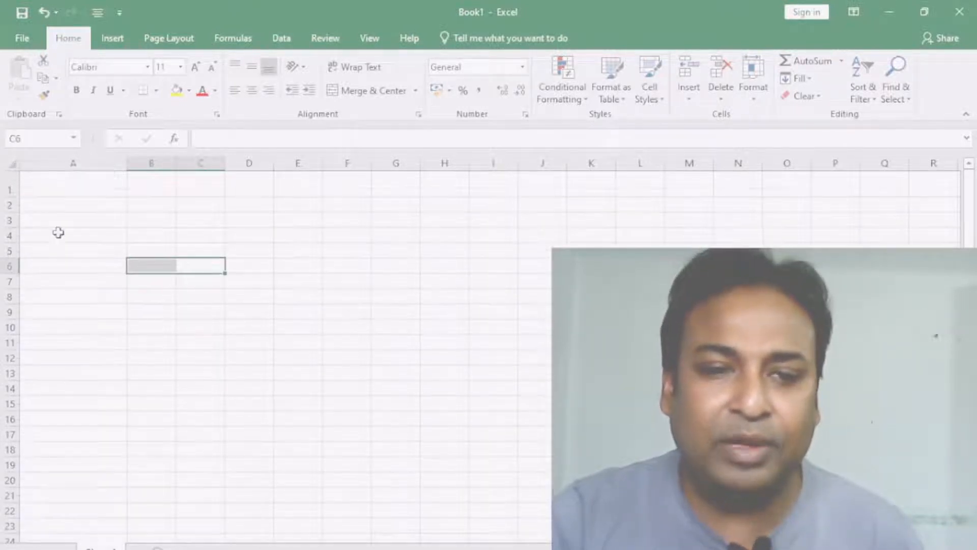
click(76, 229)
click(94, 188)
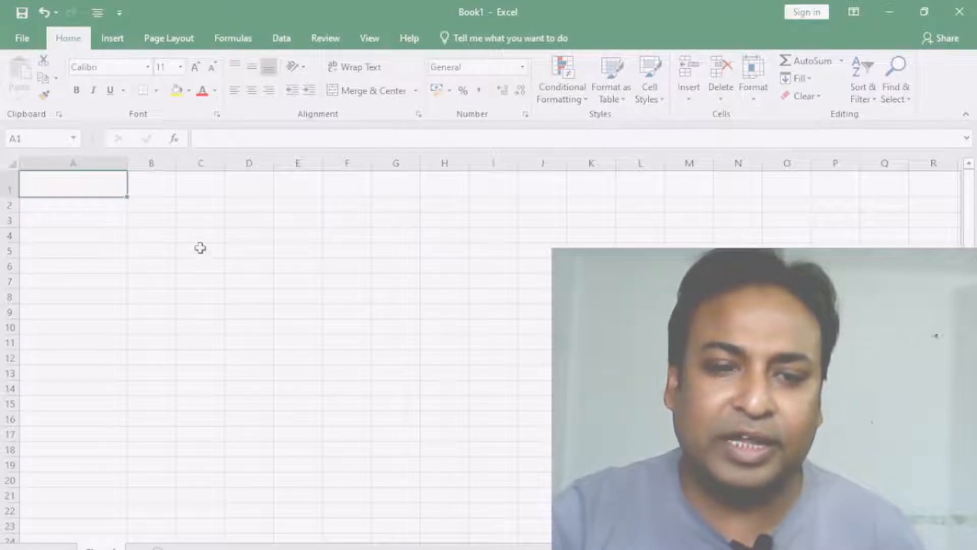
drag(129, 163, 95, 163)
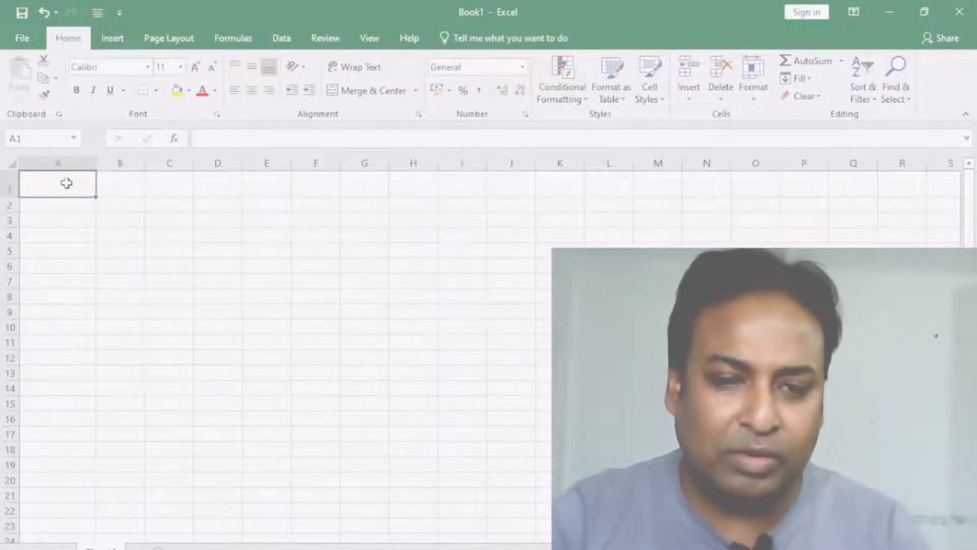
Step: Enter the headers SL NO, NAME, ADDRESS, PHONE and REMARKS in cells A1 to E1
text(S)
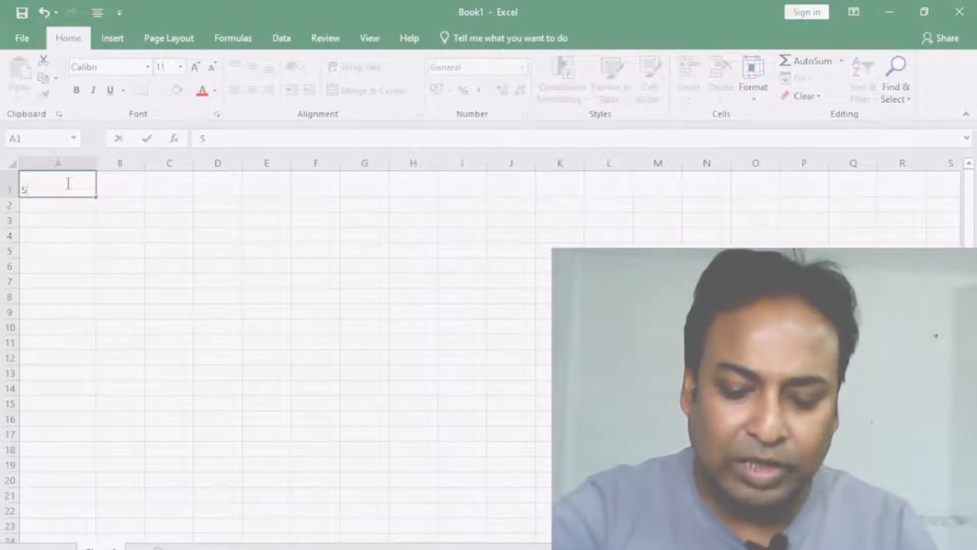
text(L NO)
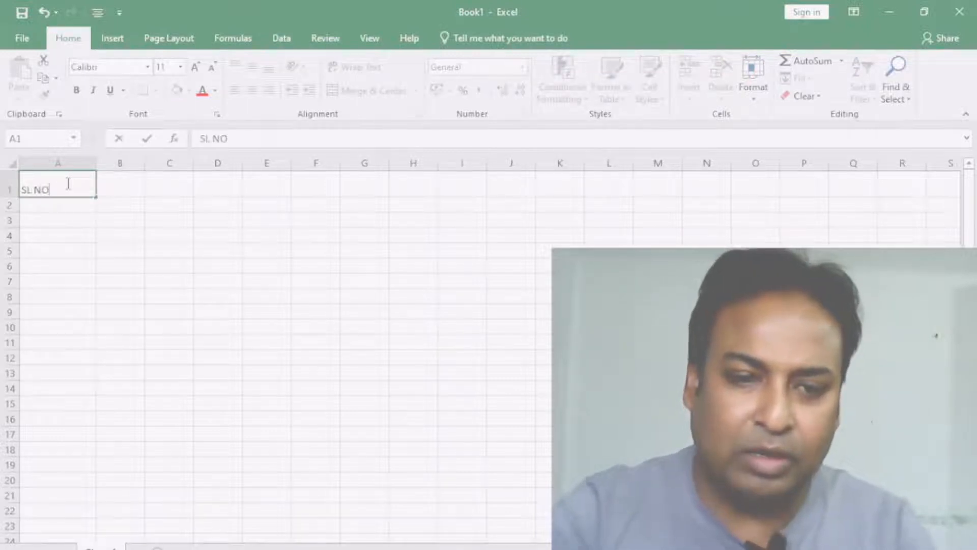
click(129, 189)
text(A)
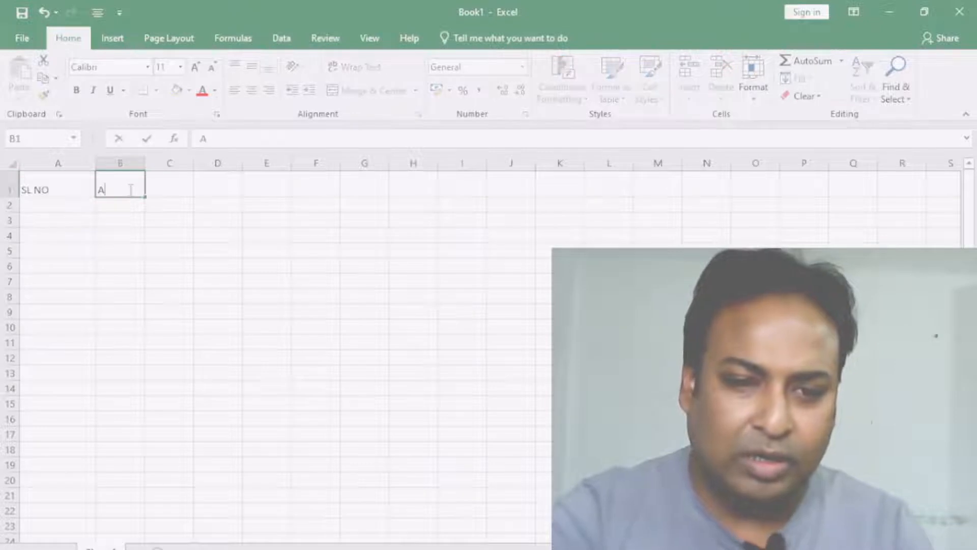
text(AME)
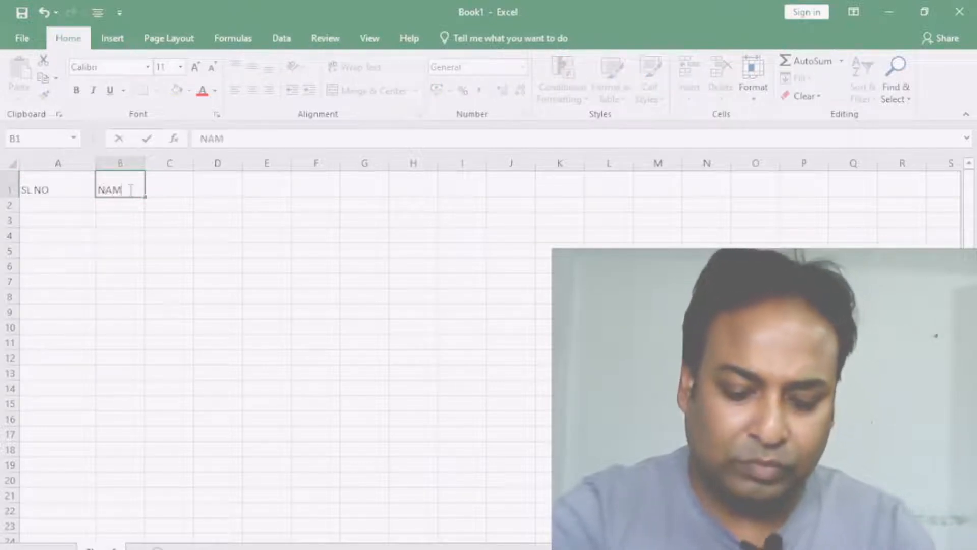
click(177, 188)
text(A)
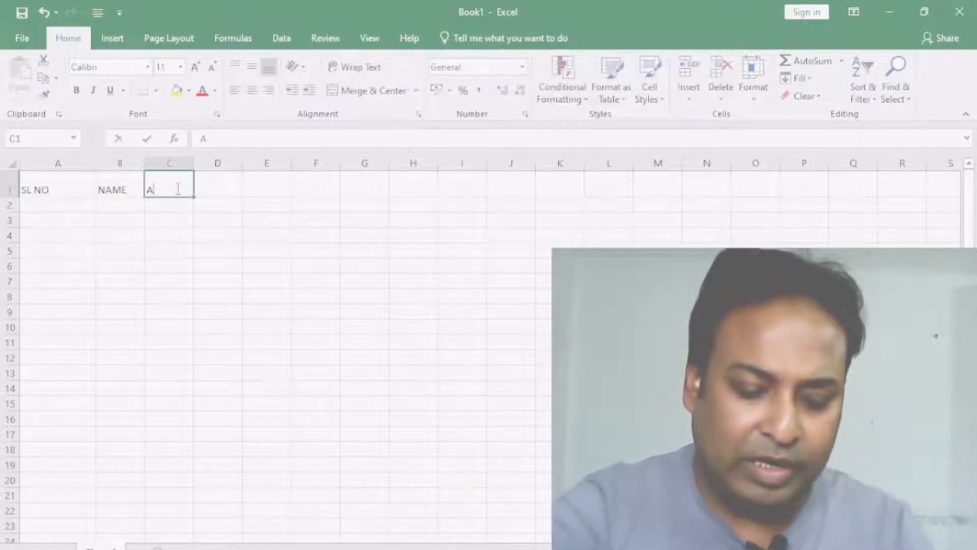
text(DDRESS)
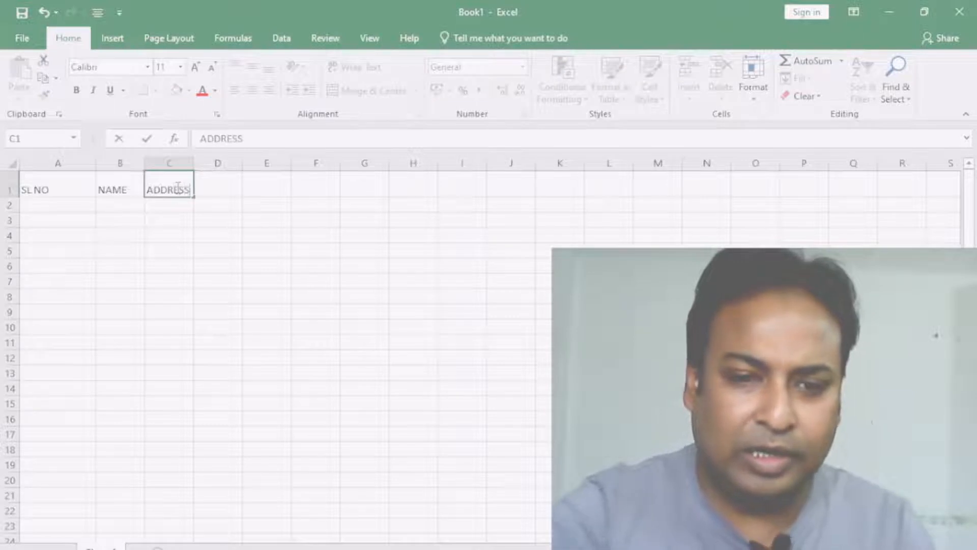
click(219, 181)
text(PHONE)
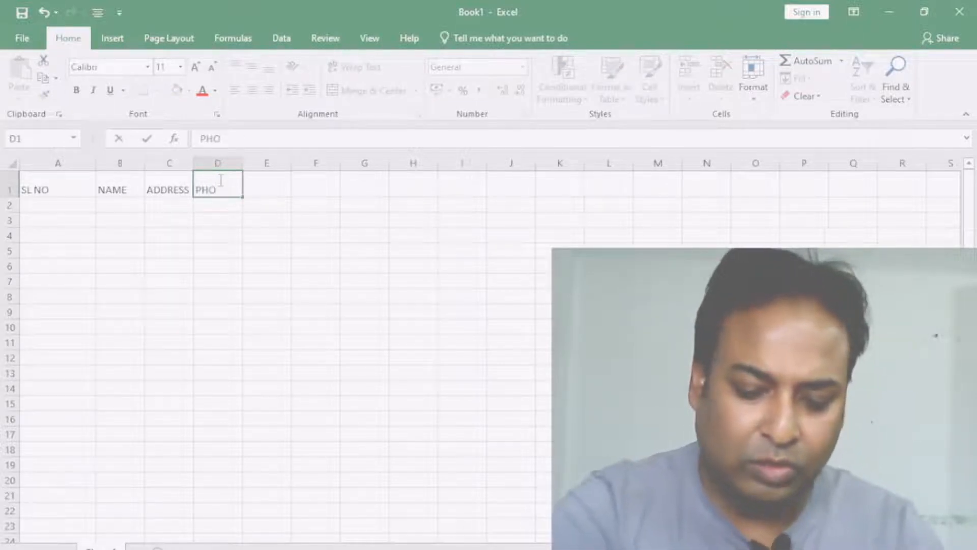
click(266, 184)
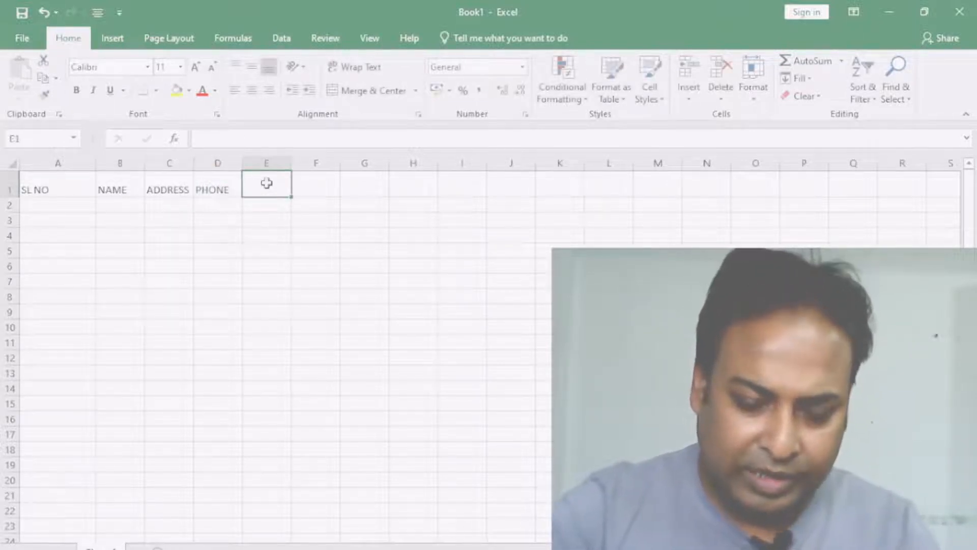
text(RE)
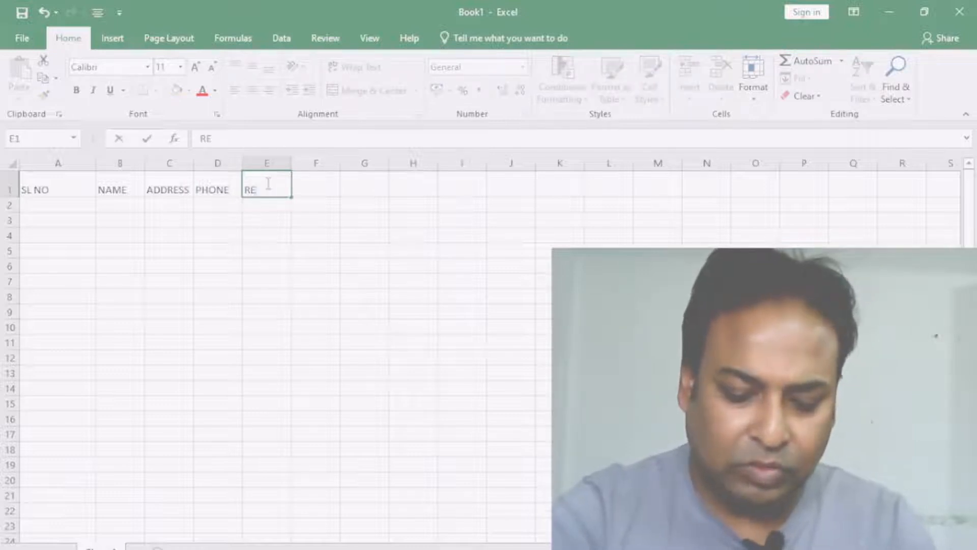
text(MARKS)
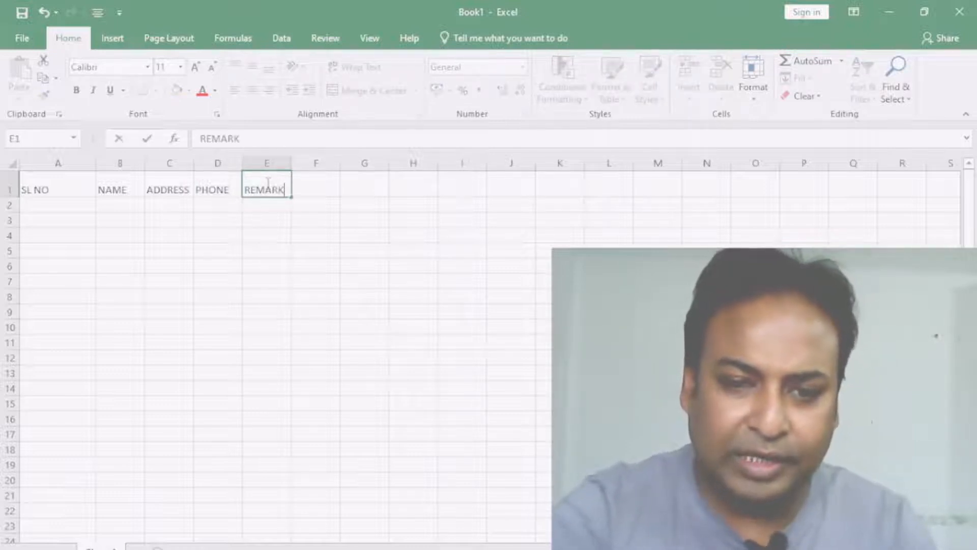
Step: Narrow column A to fit the SL NO header and widen columns B to E, with the ADDRESS column widest
click(110, 164)
click(114, 185)
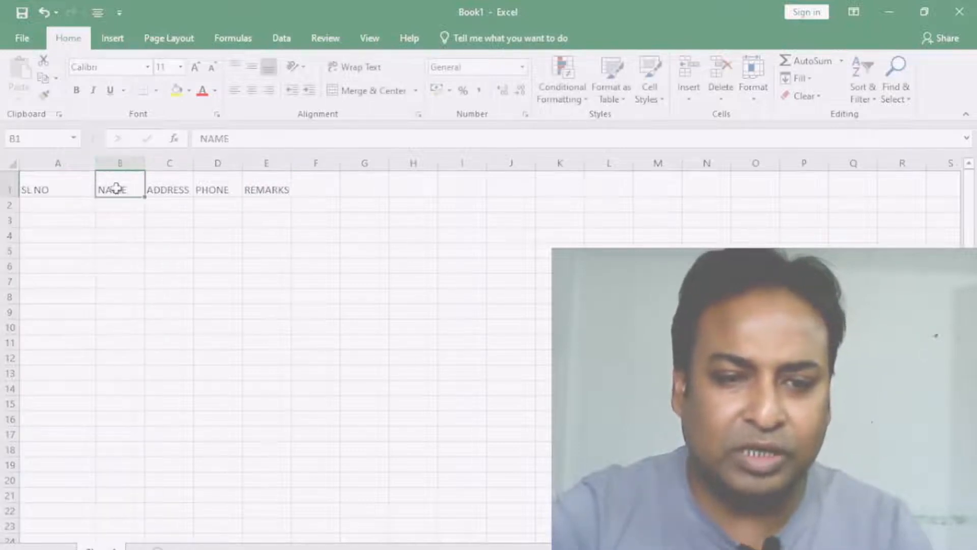
click(128, 215)
drag(95, 167, 583, 163)
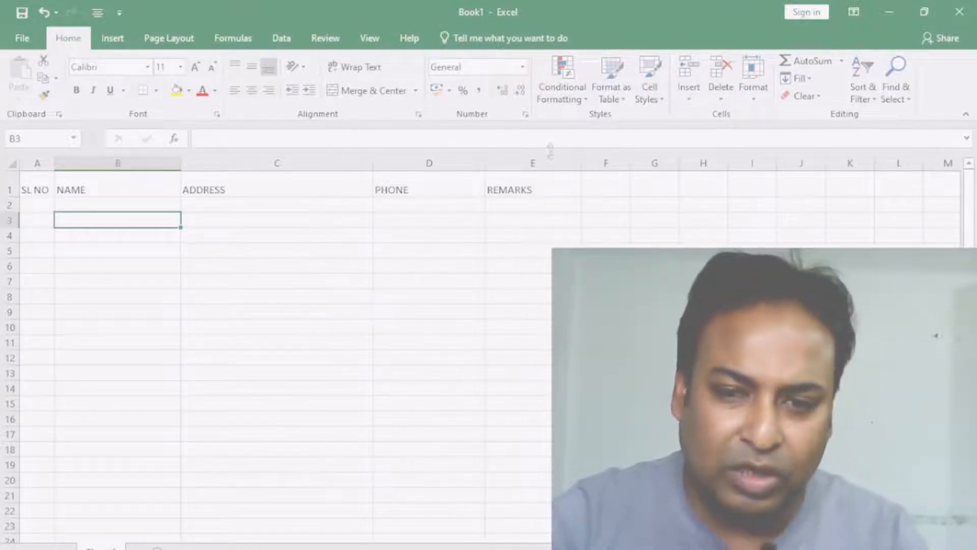
drag(373, 162, 353, 163)
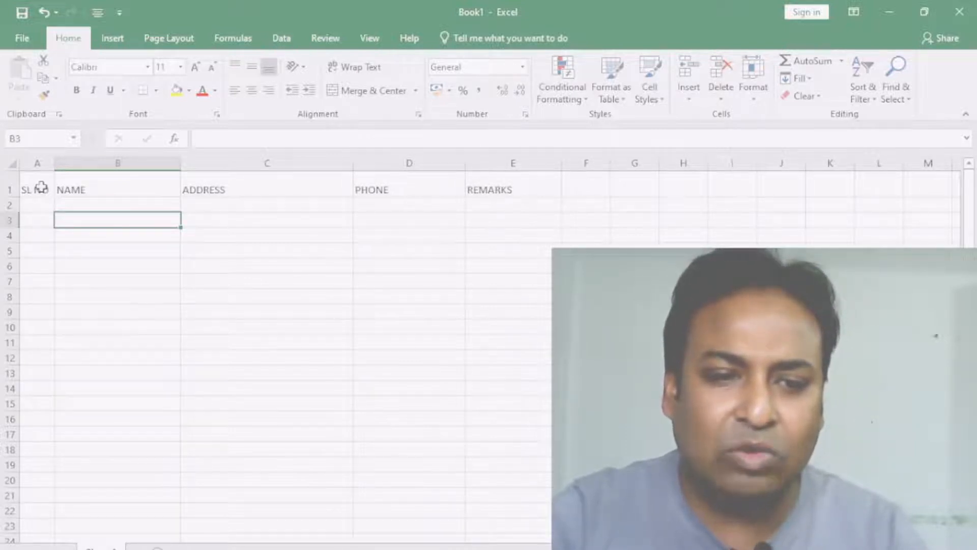
Step: Set the font size of the header cells A1 to E1 to 14
drag(42, 187, 472, 189)
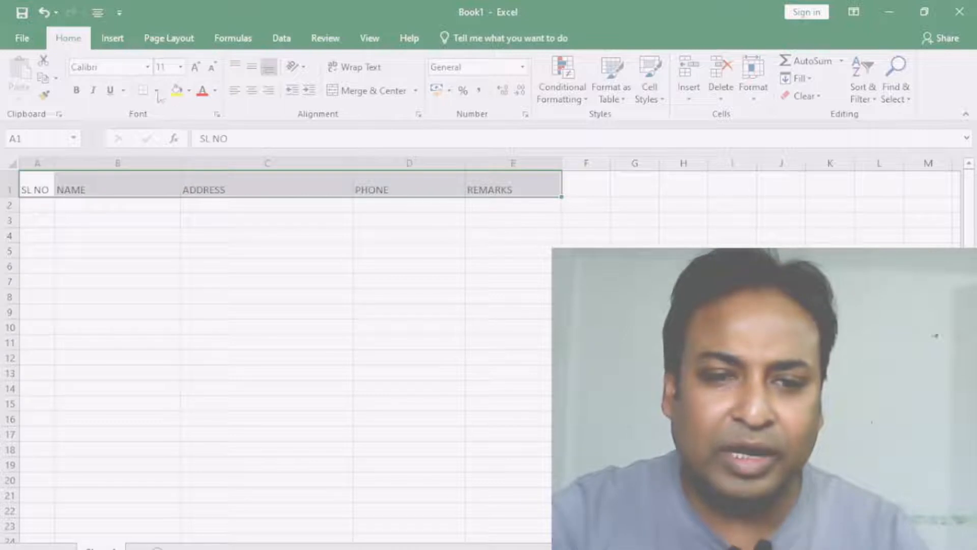
click(181, 68)
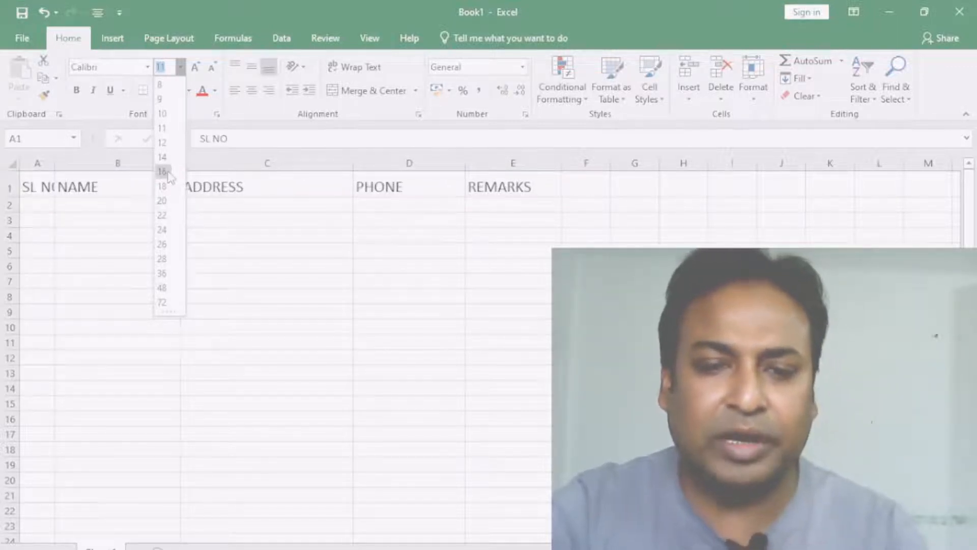
click(168, 161)
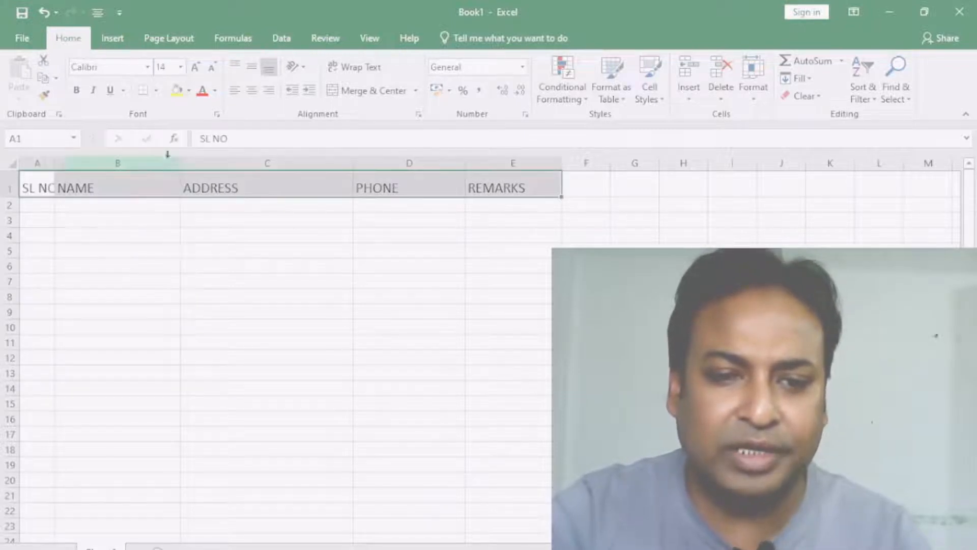
Step: Bold and centre the headers in A1 to E1, widening column A so the SL NO header fits
click(77, 90)
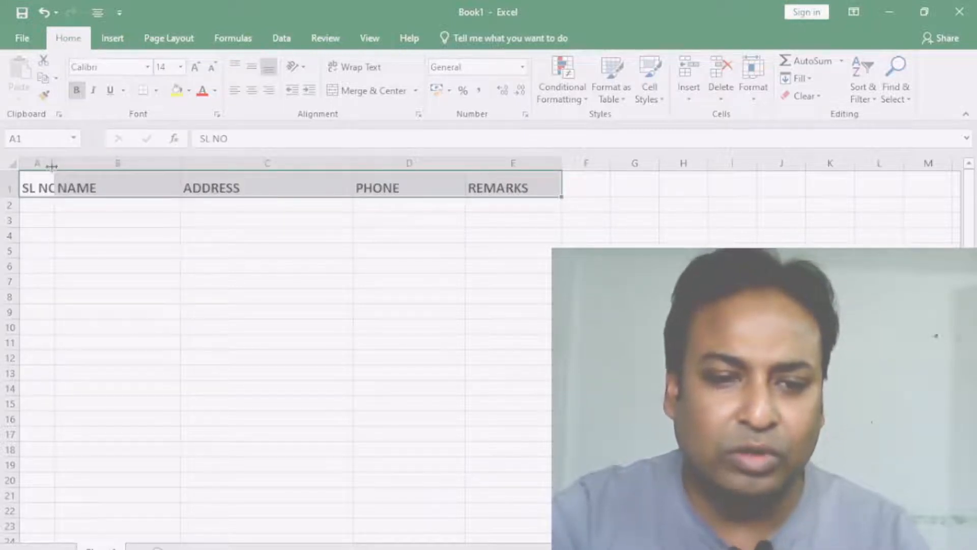
drag(51, 166, 64, 166)
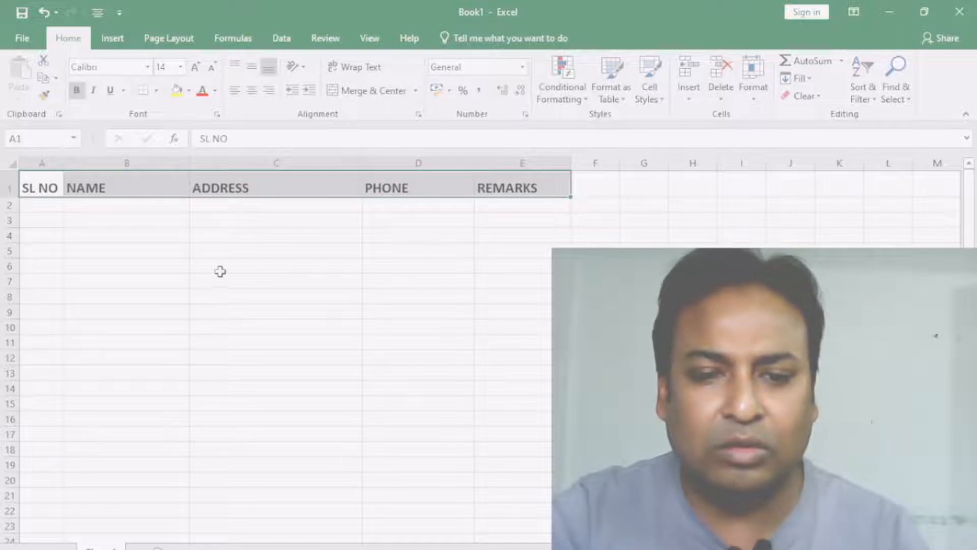
click(251, 94)
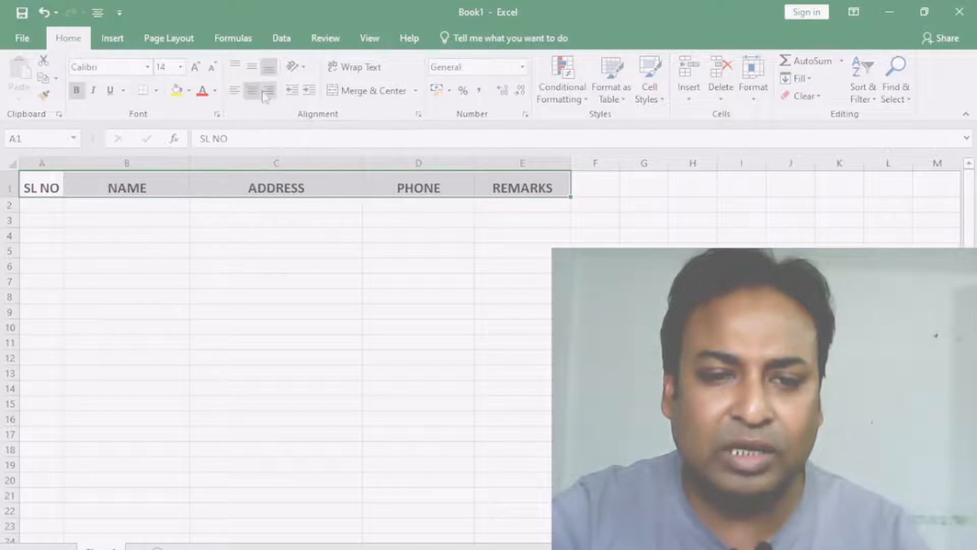
Step: Set the font color of the header cells A1 to E1 to the standard Blue
click(215, 91)
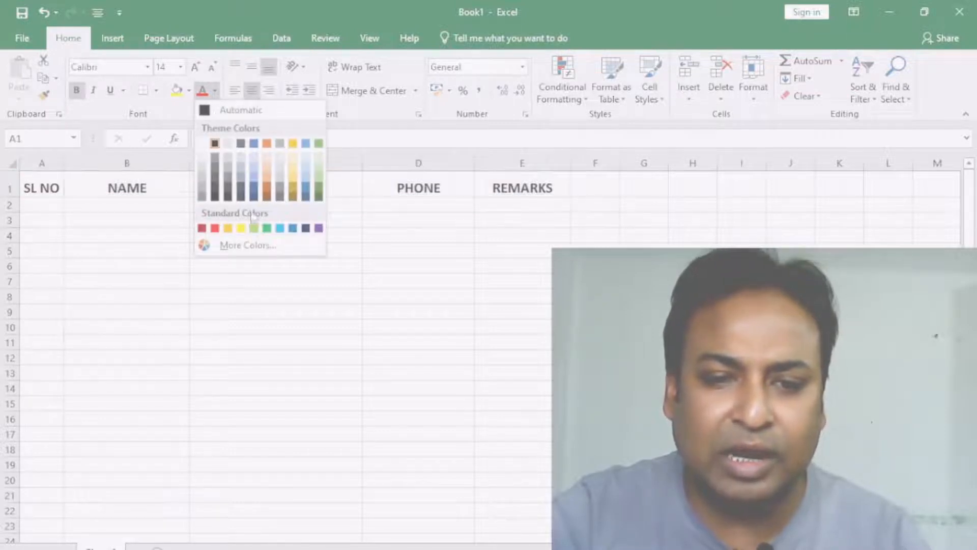
click(294, 228)
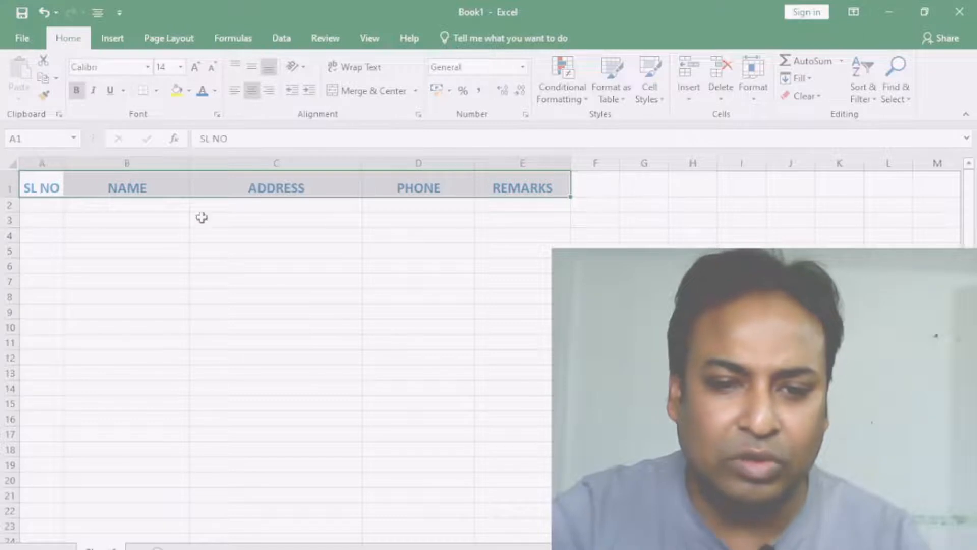
click(122, 235)
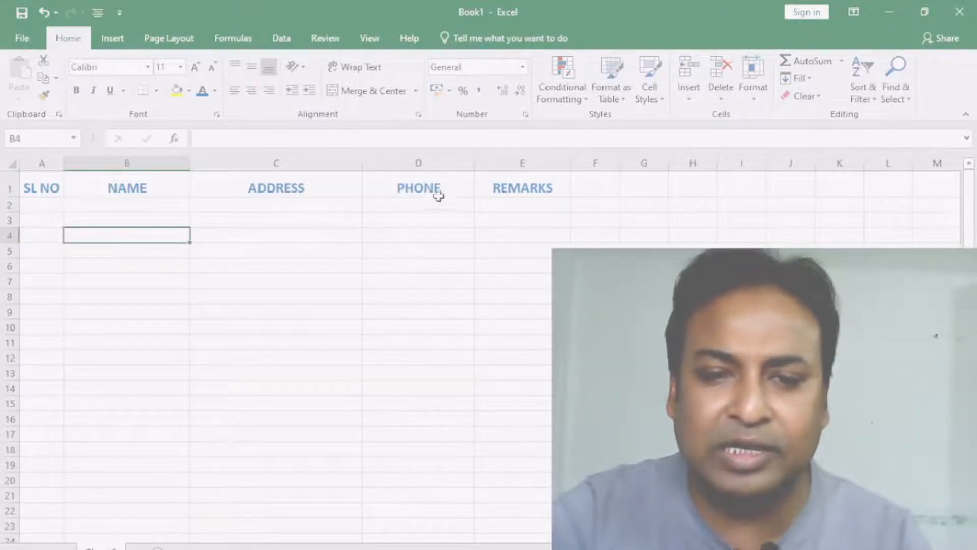
Step: Insert a blank row above the header row
right_click(10, 188)
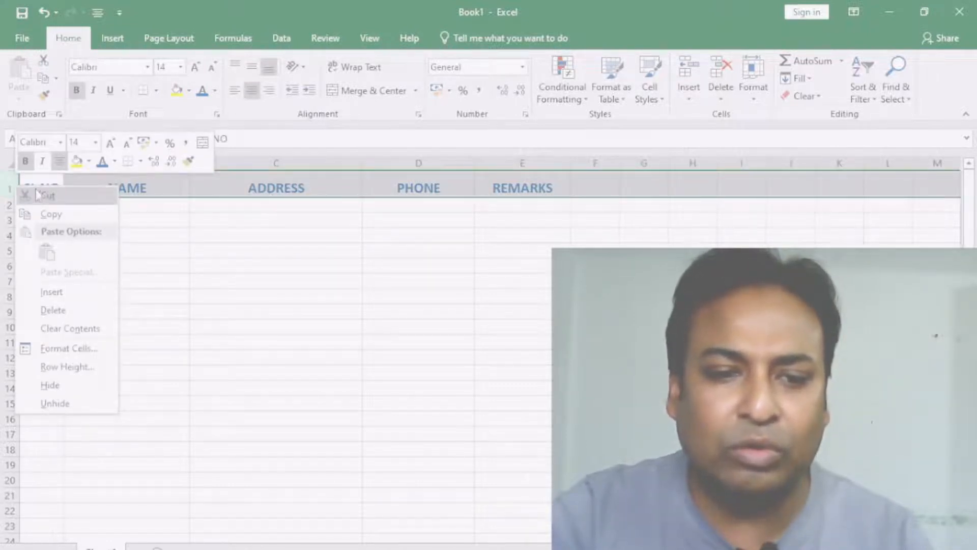
click(10, 188)
right_click(10, 189)
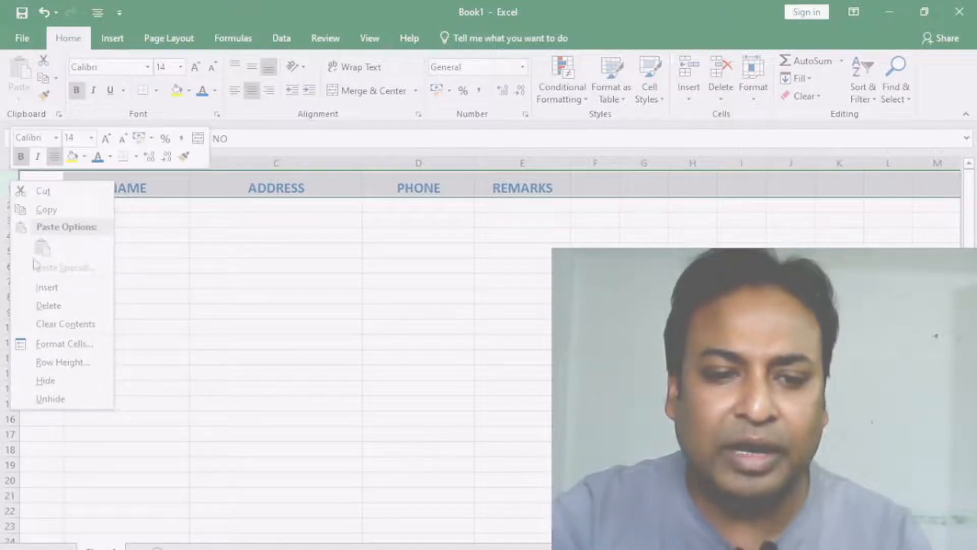
click(46, 288)
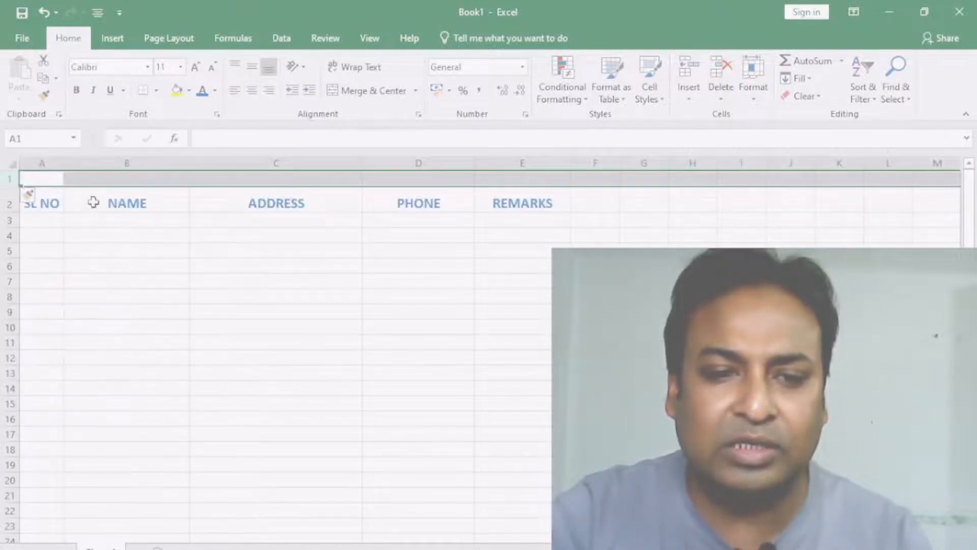
Step: Merge and center cells A1 to E1 above the headers
click(147, 263)
drag(52, 177, 501, 175)
click(114, 271)
click(126, 309)
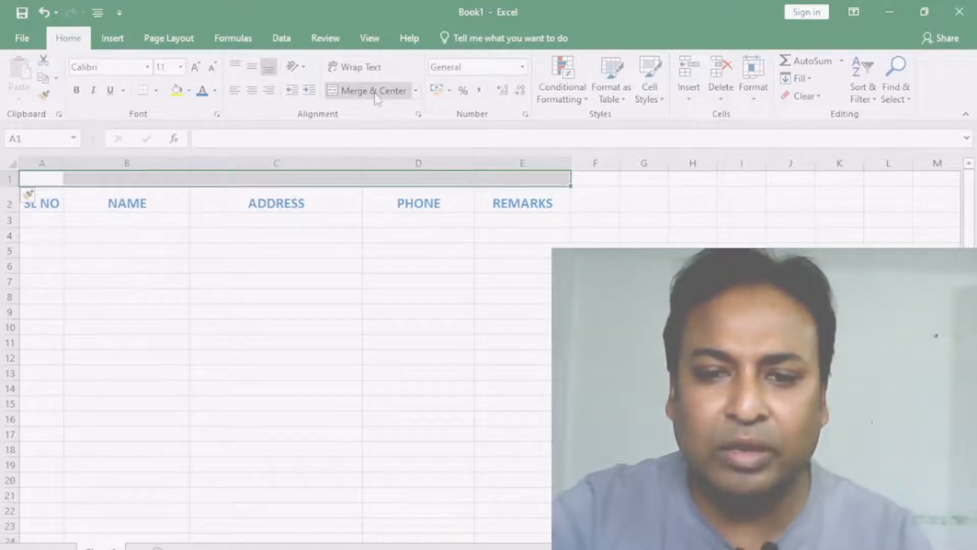
click(375, 97)
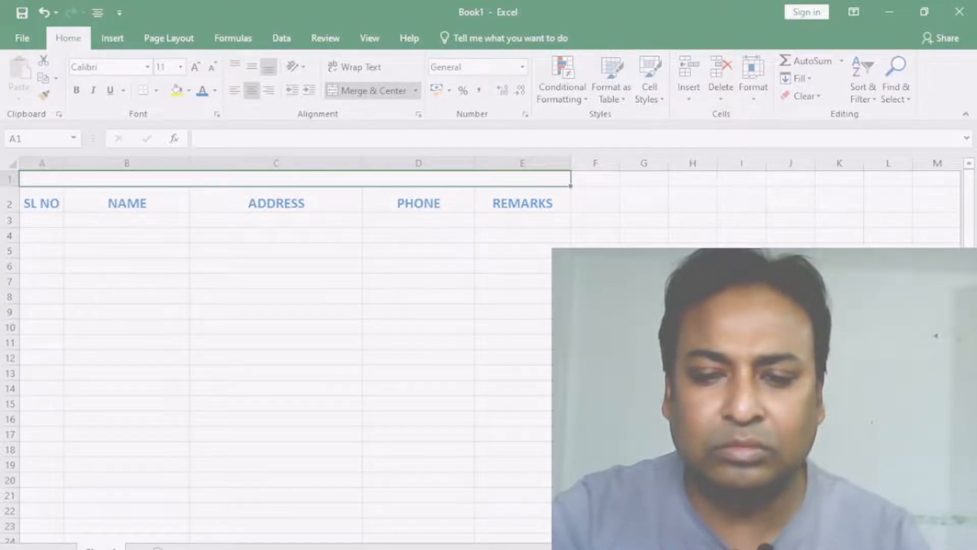
key(alt+Tab)
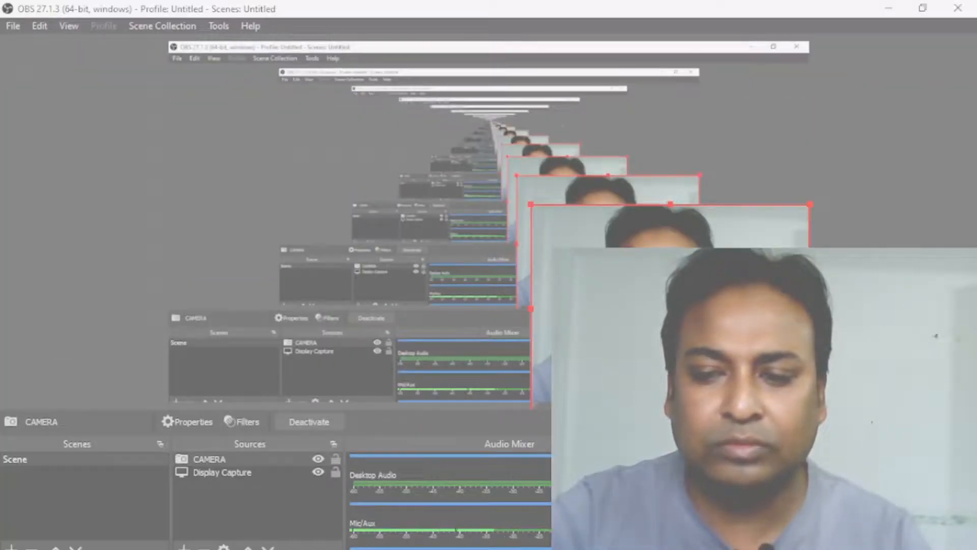
key(alt+Tab)
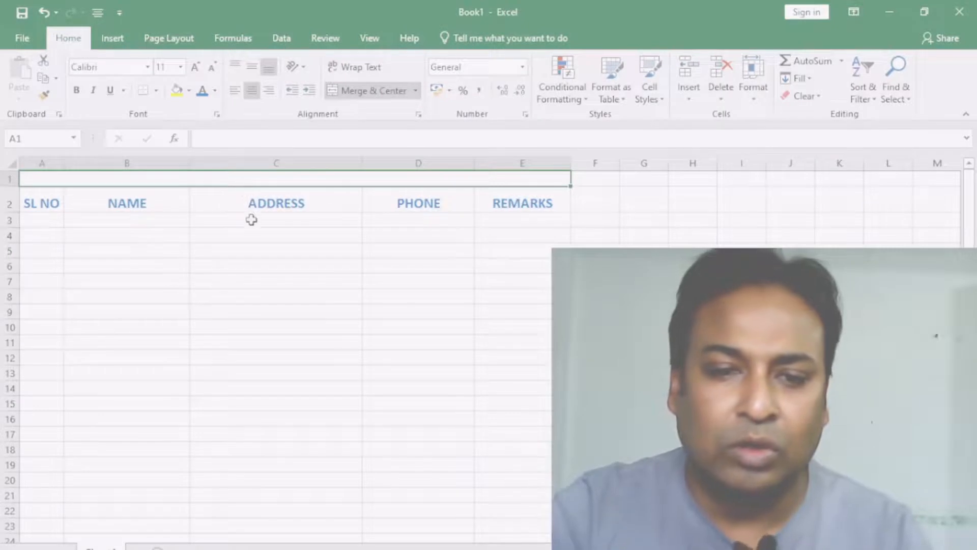
Step: Make row 1 with the merged cell slightly taller
click(264, 246)
click(253, 183)
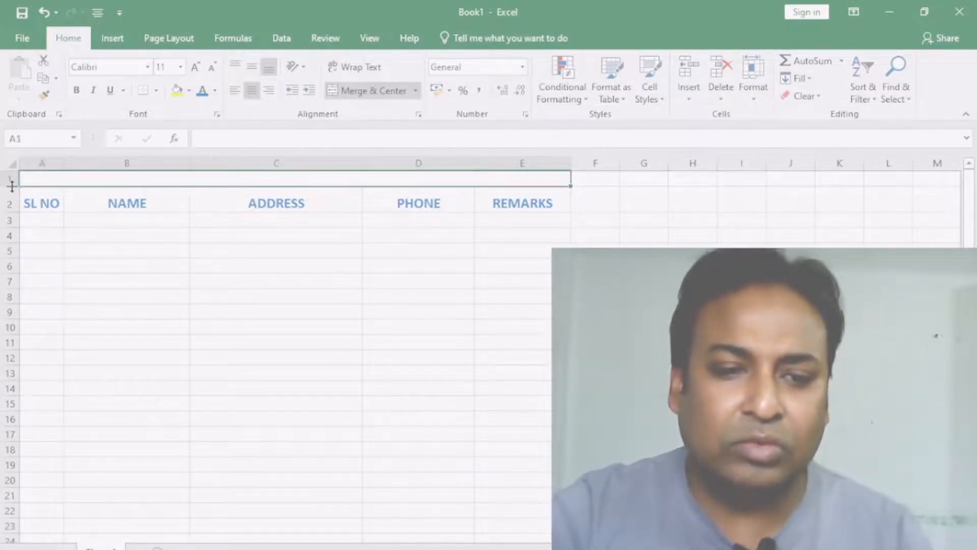
drag(11, 187, 11, 193)
click(170, 255)
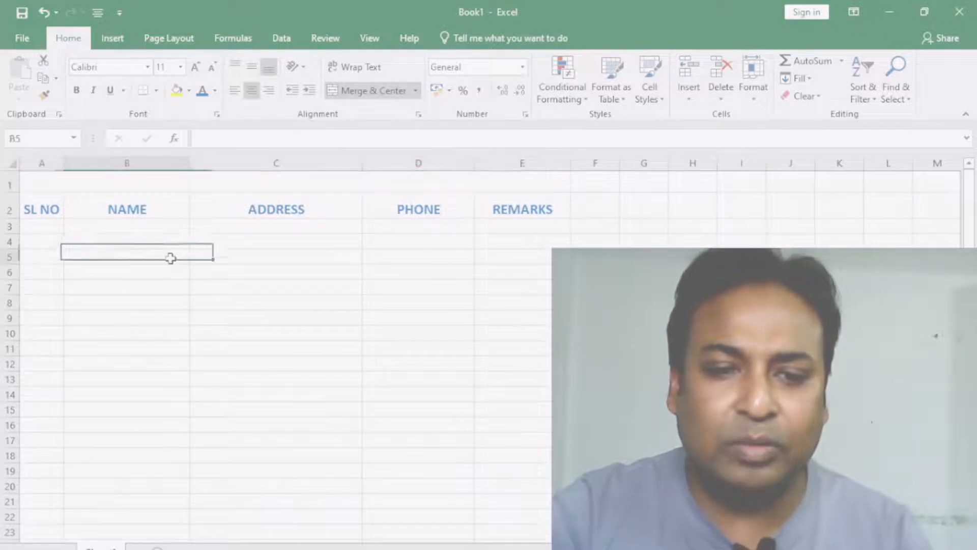
click(164, 182)
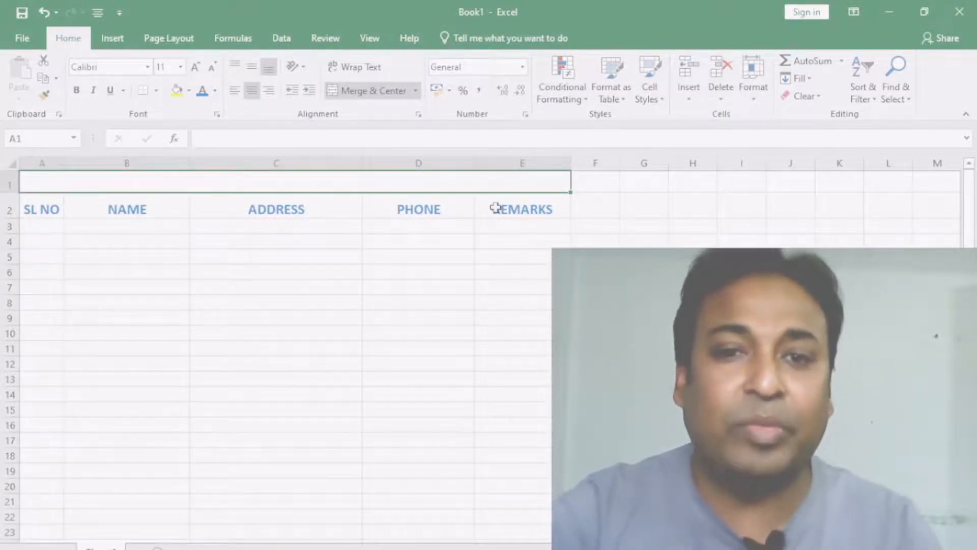
Step: Enter the title STUDENT DETAILS in the merged cell A1
click(286, 259)
click(271, 185)
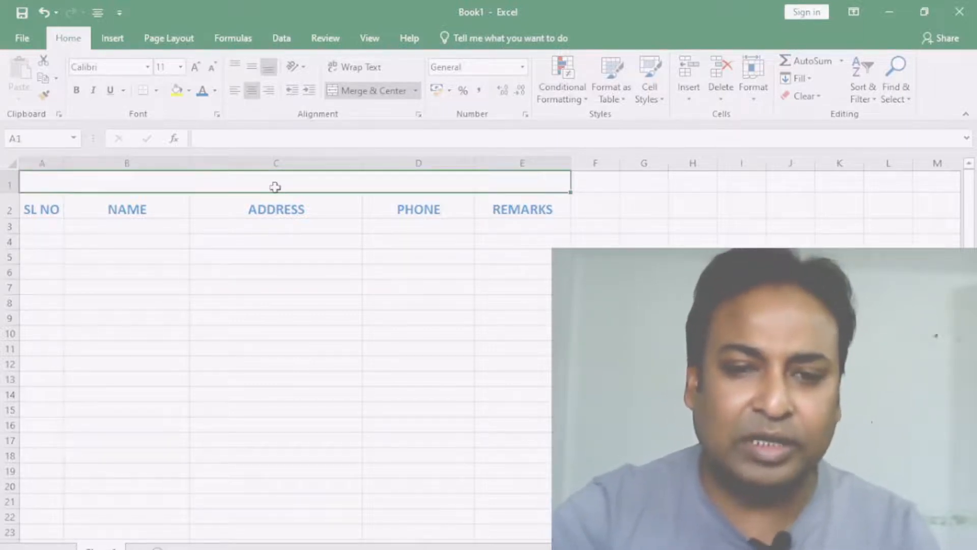
text(ST)
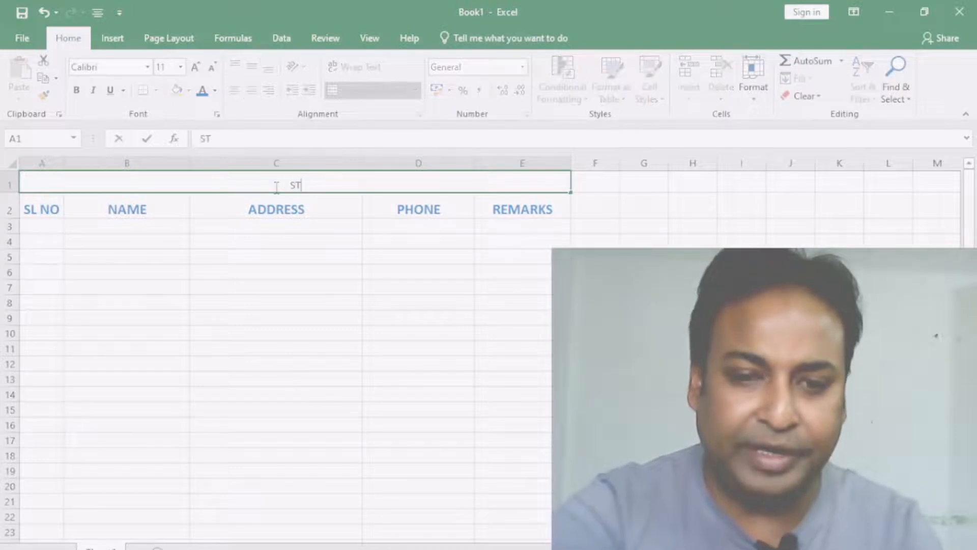
text(U)
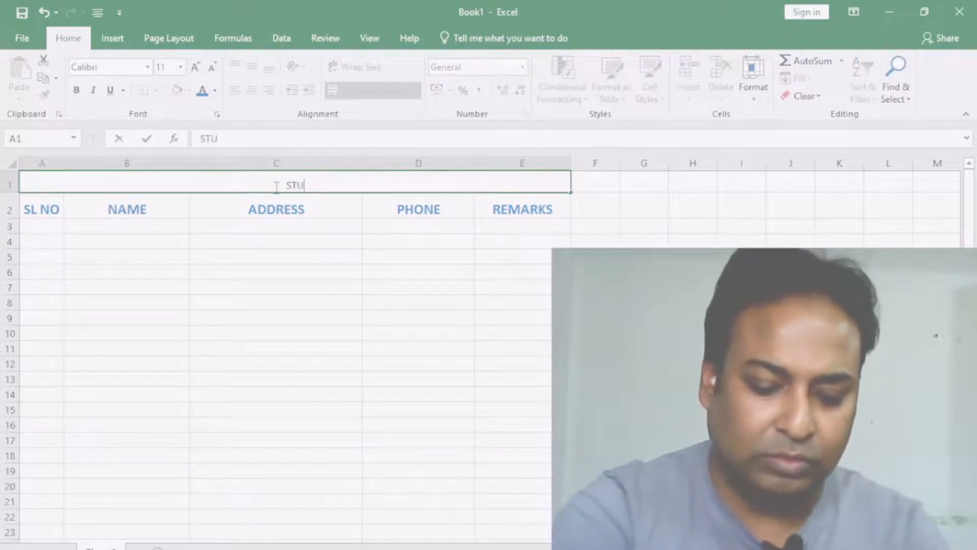
text(DENT DE)
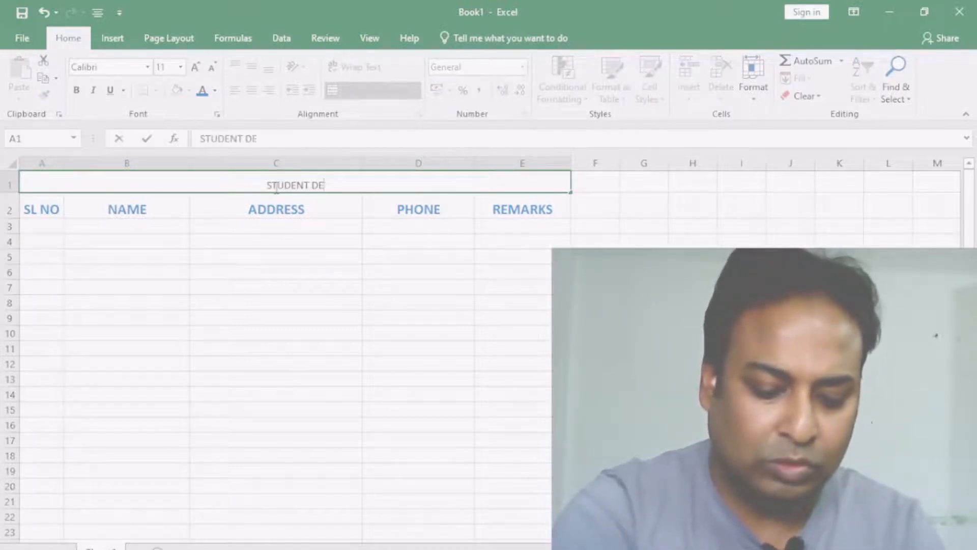
text(TAILS)
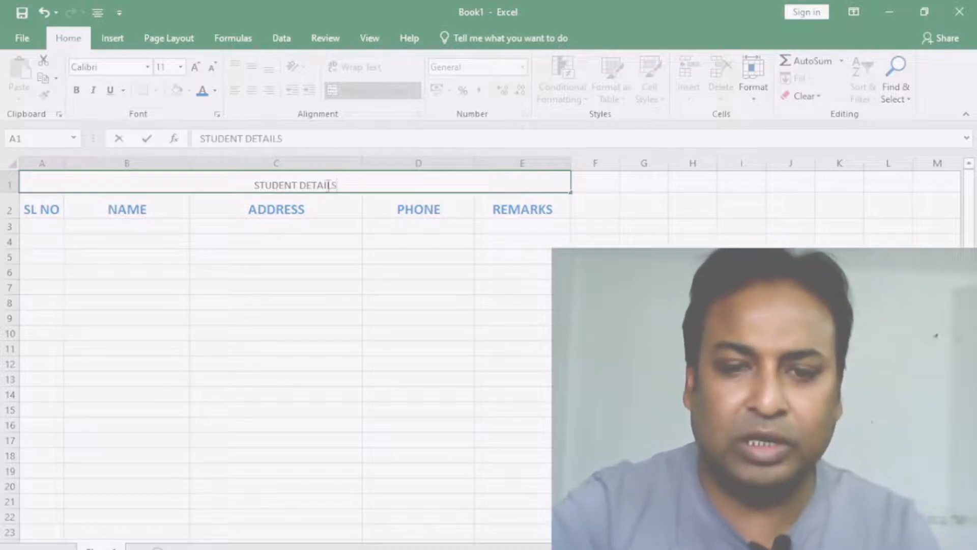
Step: Make the STUDENT DETAILS title text bold and set its font size to 18
drag(339, 186, 244, 184)
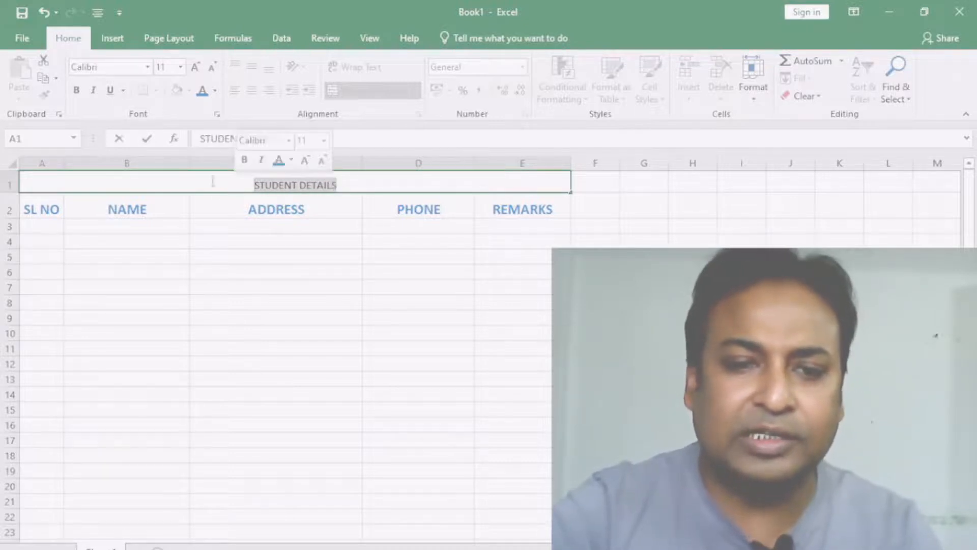
click(196, 68)
click(196, 67)
click(197, 70)
click(212, 69)
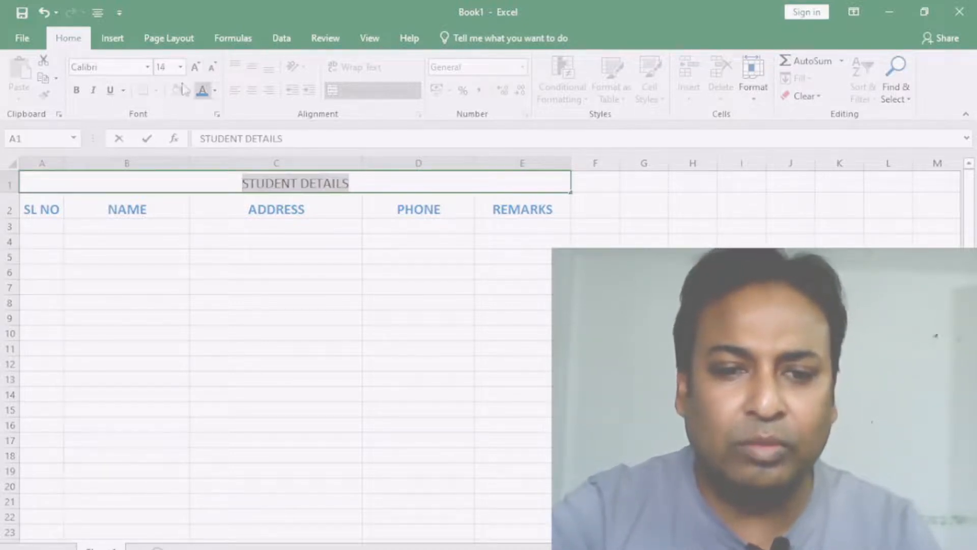
click(77, 90)
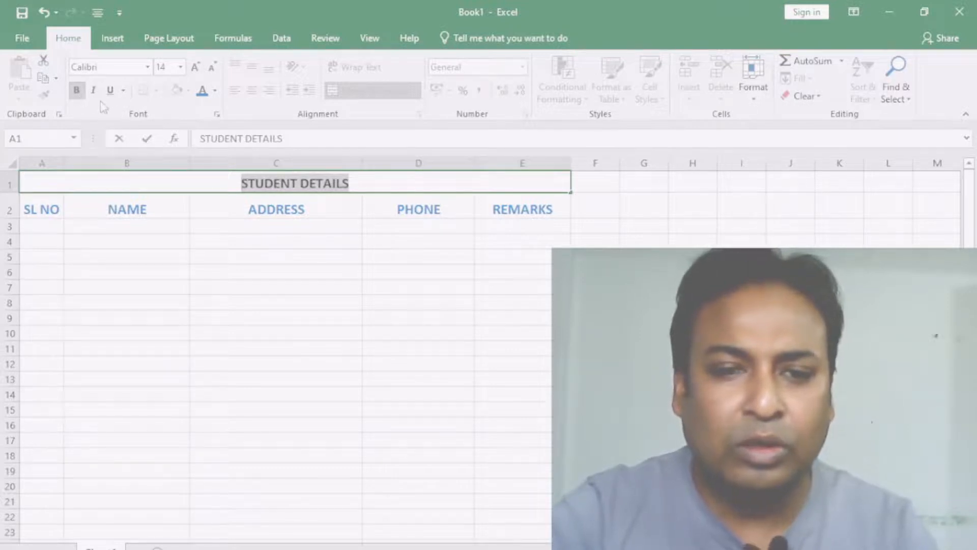
click(196, 67)
click(196, 68)
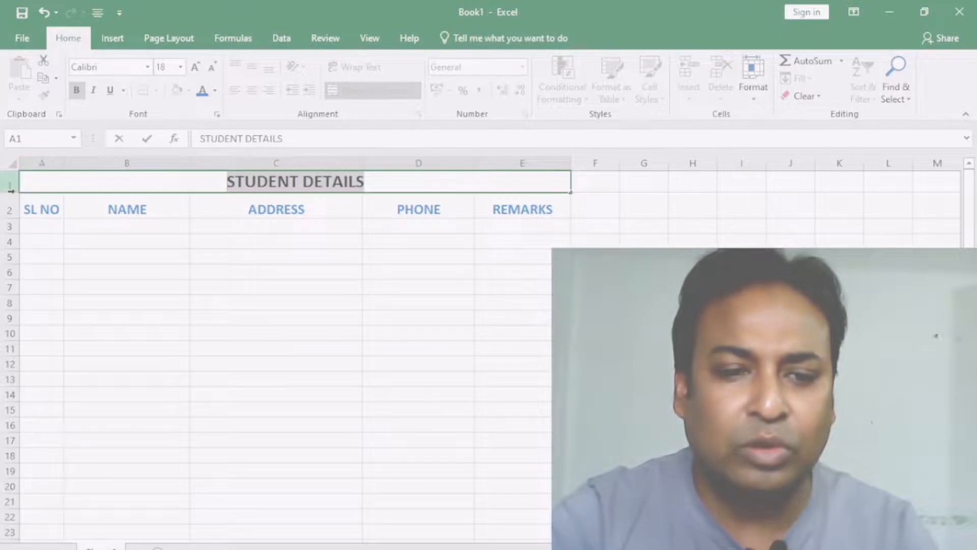
Step: Increase the height of row 1 to give the larger STUDENT DETAILS title more room
click(118, 259)
drag(10, 194, 11, 209)
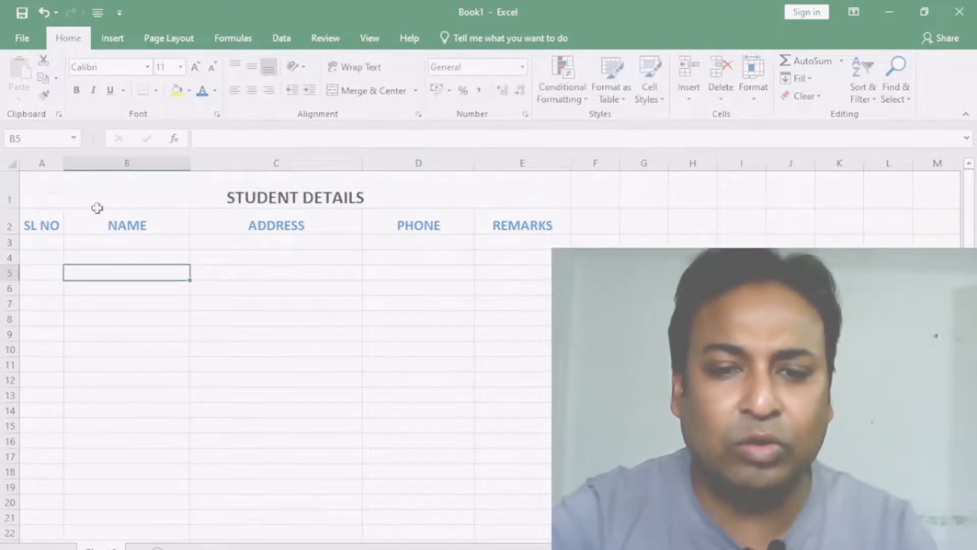
click(344, 266)
click(371, 194)
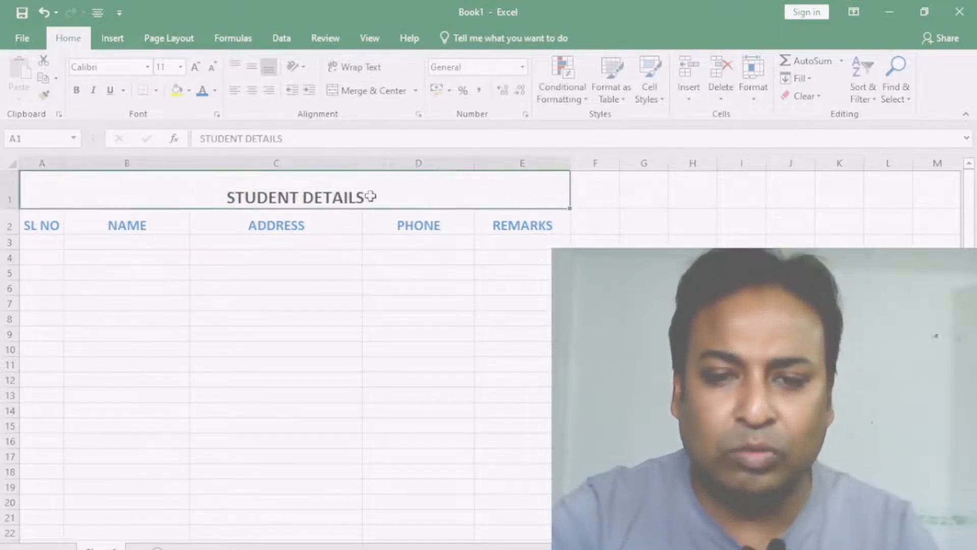
click(251, 277)
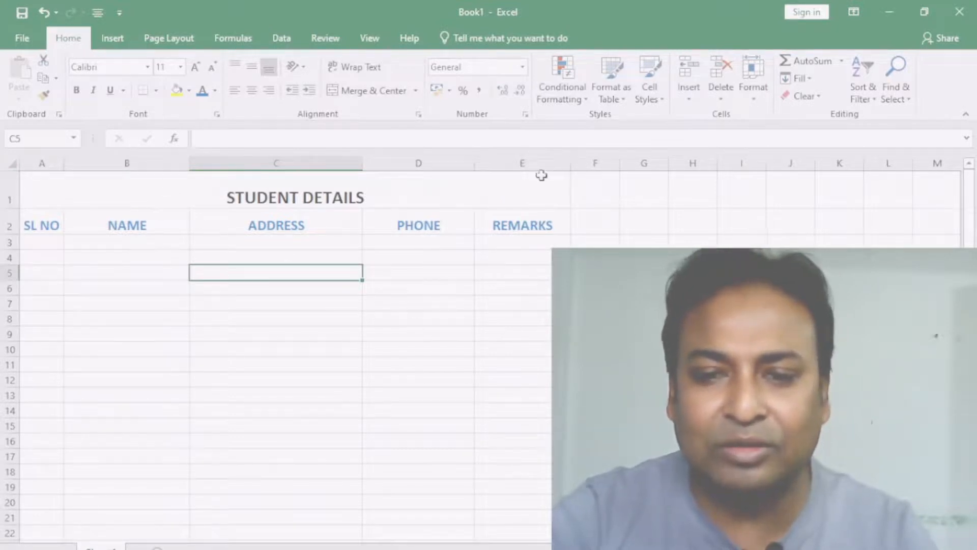
Step: Narrow columns B to E slightly, keeping the ADDRESS column the widest
drag(190, 163, 162, 170)
drag(333, 161, 319, 163)
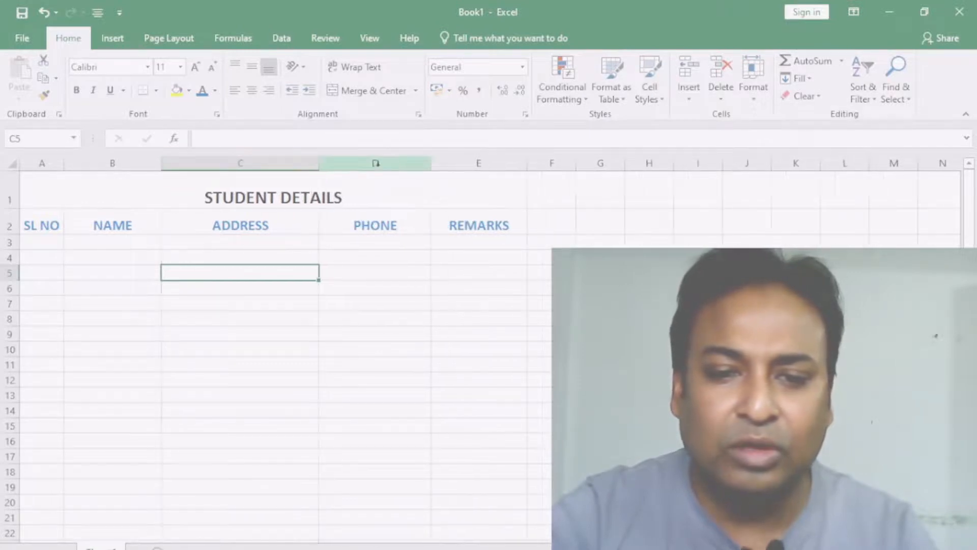
drag(428, 165, 418, 168)
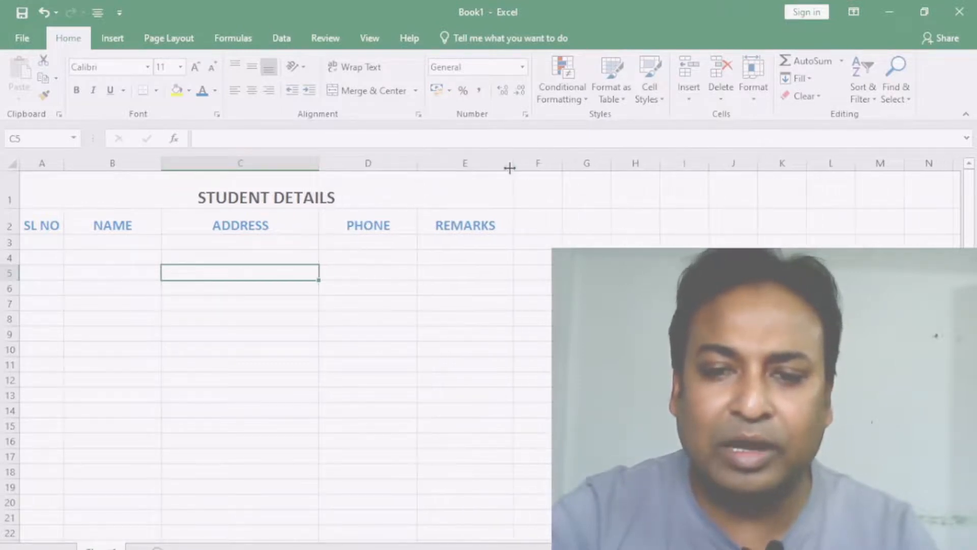
drag(513, 165, 499, 174)
Step: Enter the serial numbers 1 and 2 in cells A3 and A4 under SL NO
click(46, 243)
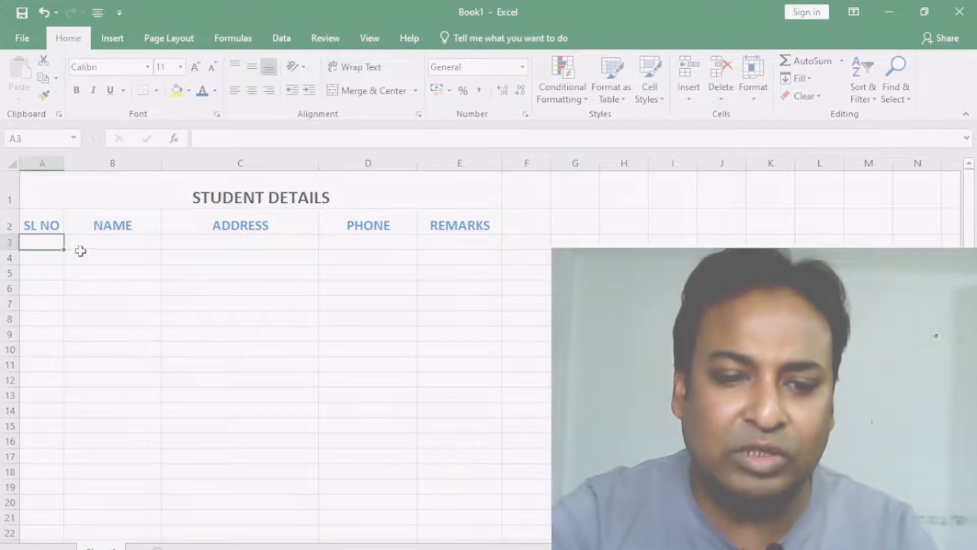
text(1)
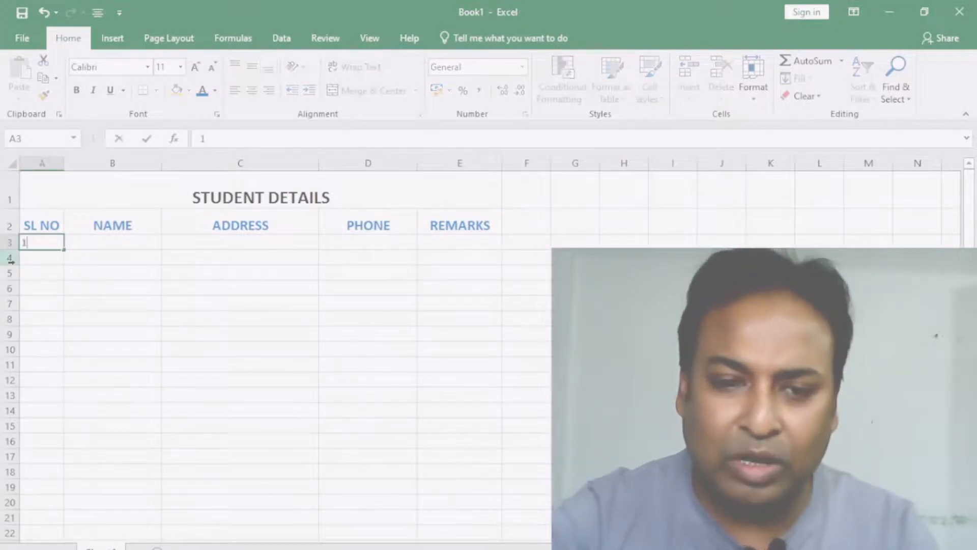
click(93, 239)
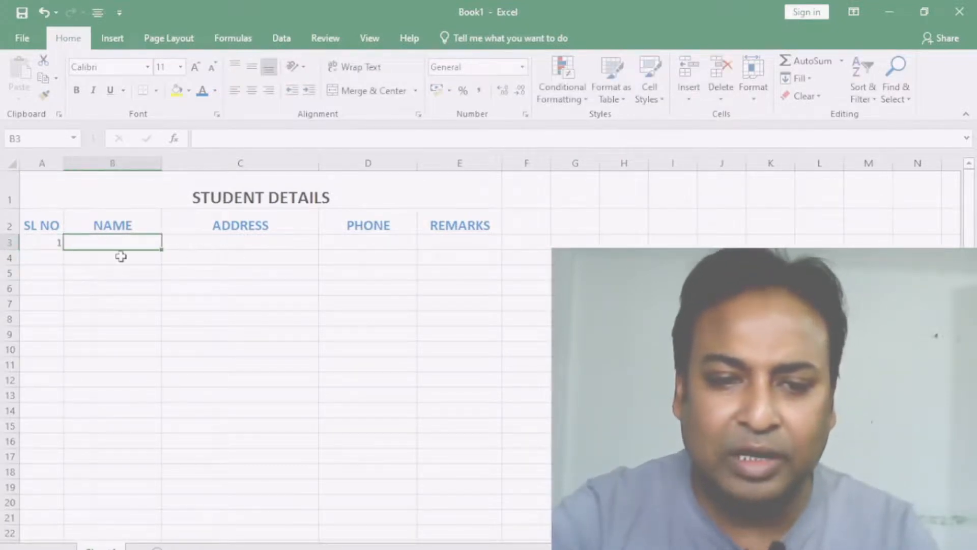
click(53, 254)
text(2)
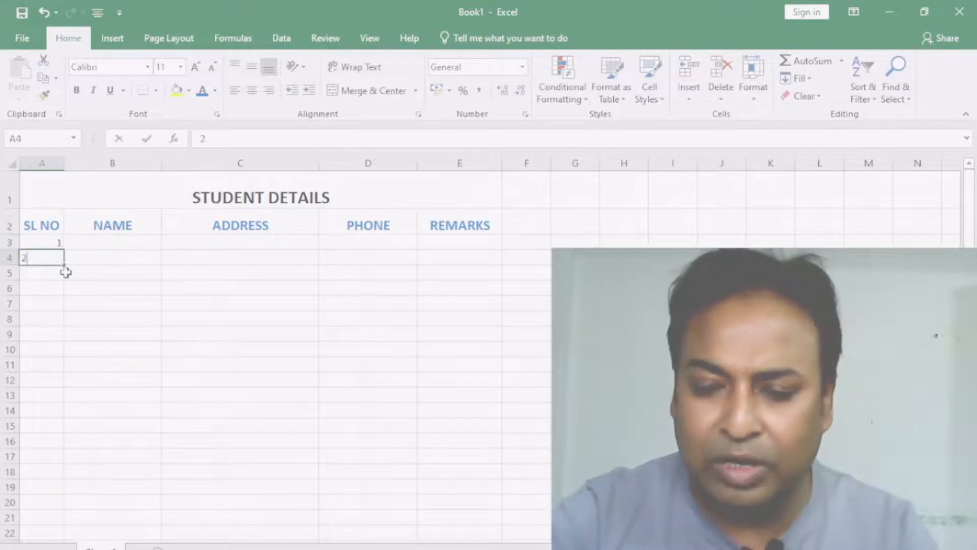
click(107, 302)
click(53, 244)
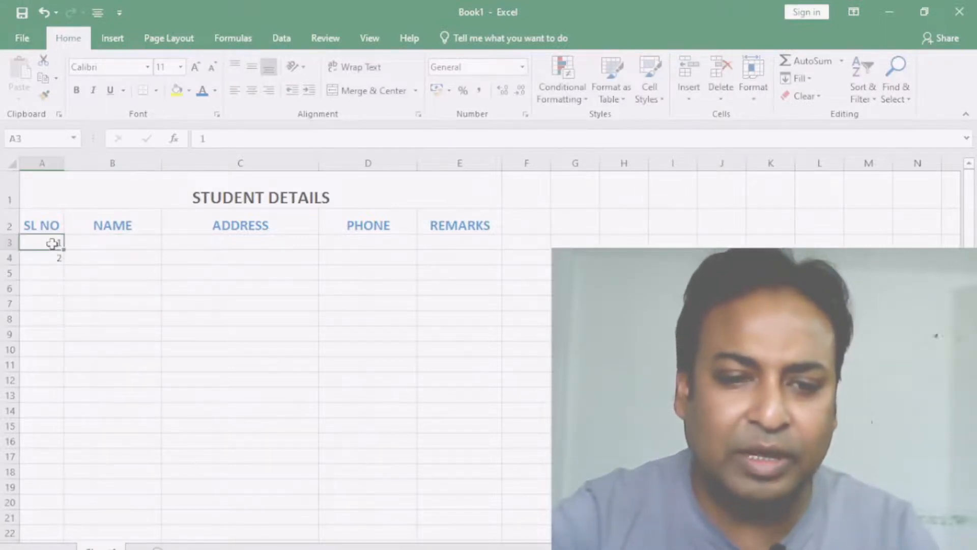
Step: Fill the serial number series from A3:A4 down column A to 18 in cell A20
drag(52, 243, 57, 266)
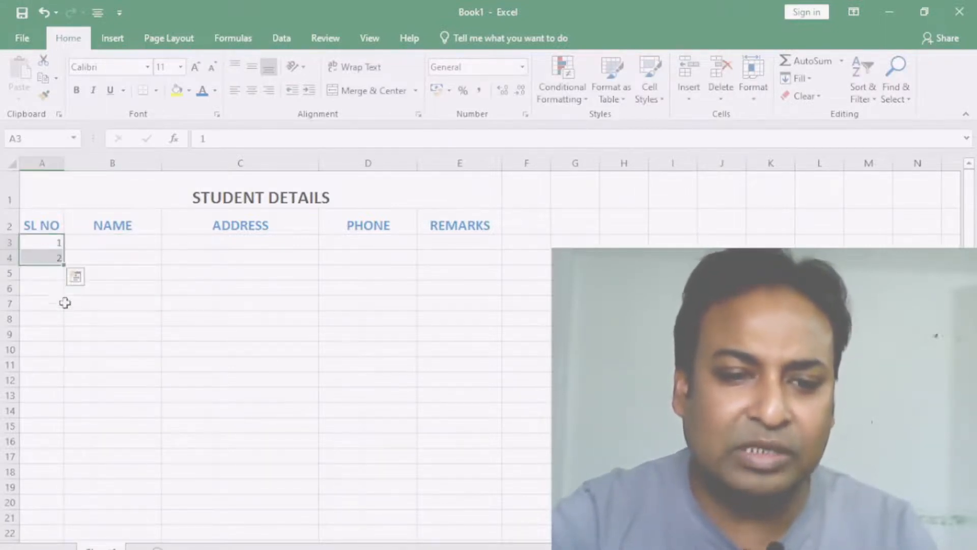
click(77, 278)
click(133, 288)
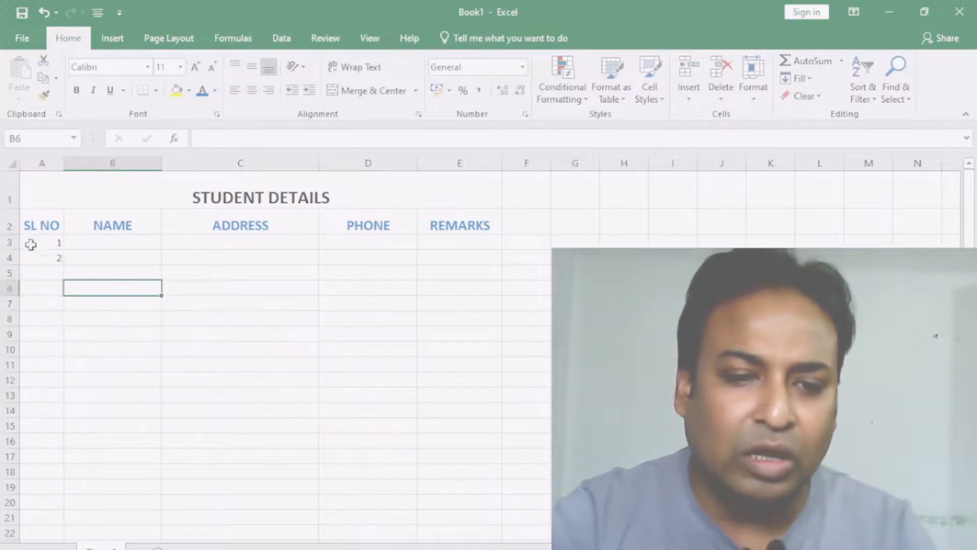
drag(31, 244, 82, 484)
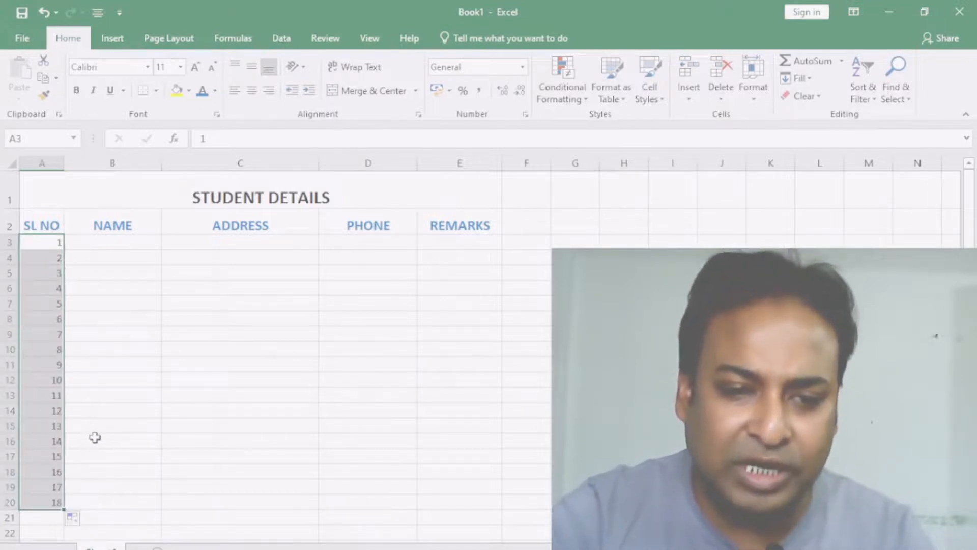
click(94, 438)
click(111, 246)
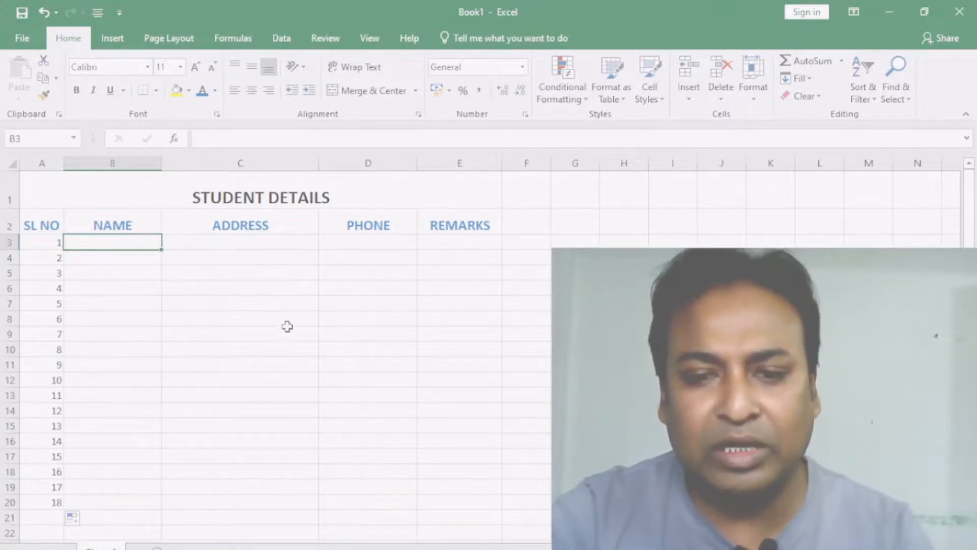
Step: Slightly narrow the REMARKS and PHONE columns and apply All Borders to the whole table, A1:E20
drag(502, 163, 498, 162)
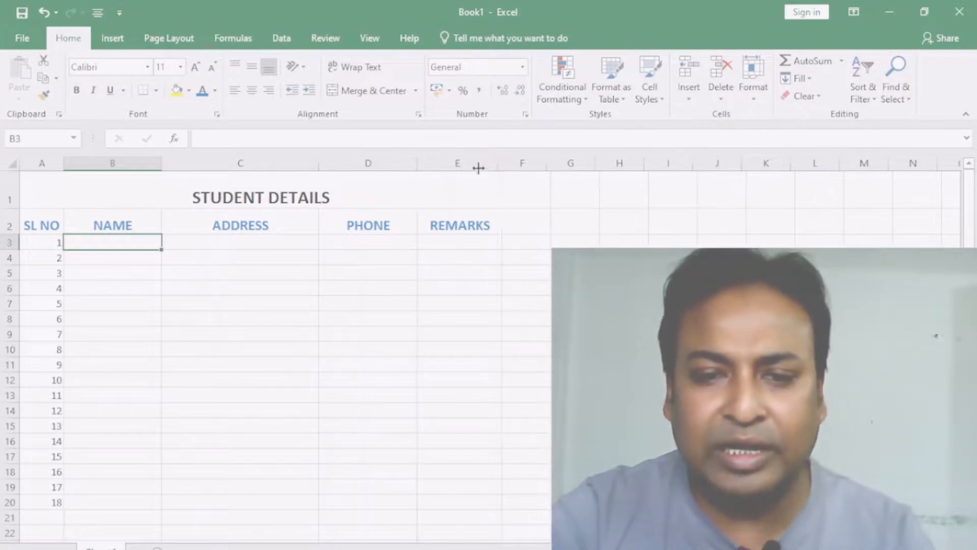
drag(418, 161, 415, 161)
drag(51, 189, 273, 497)
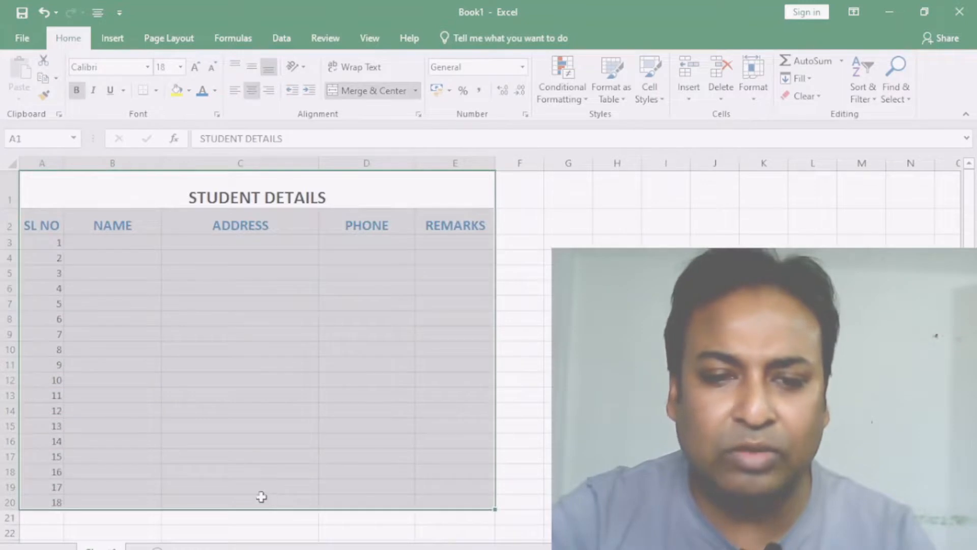
click(156, 90)
click(157, 92)
click(155, 92)
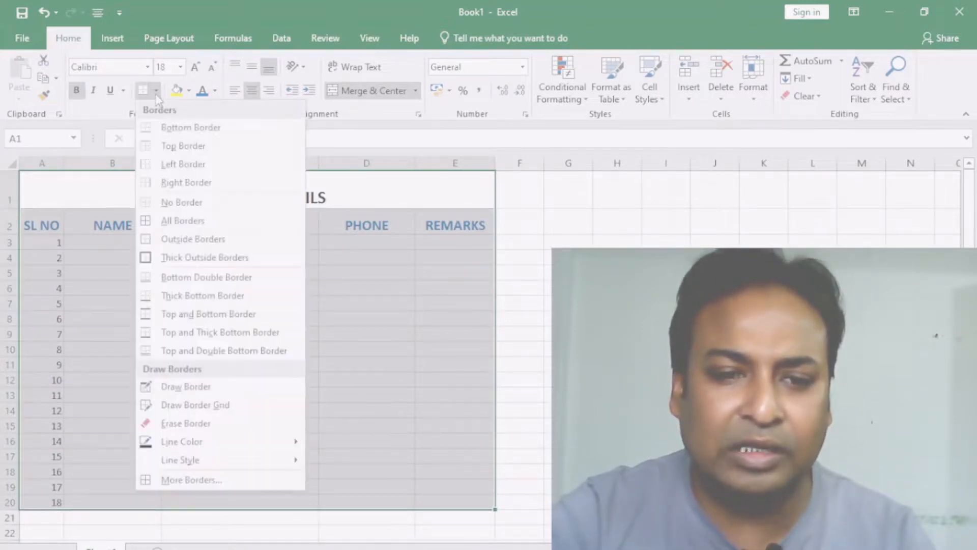
click(172, 220)
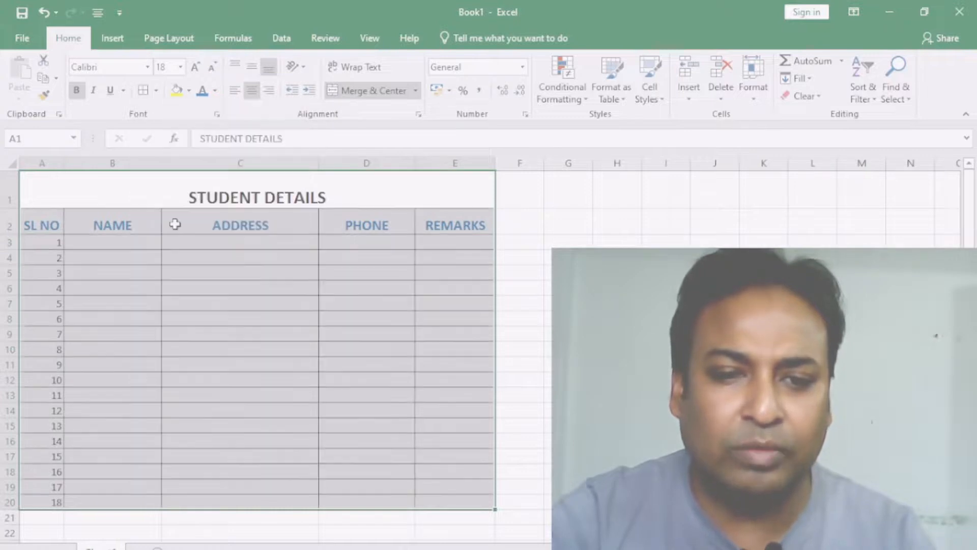
click(252, 301)
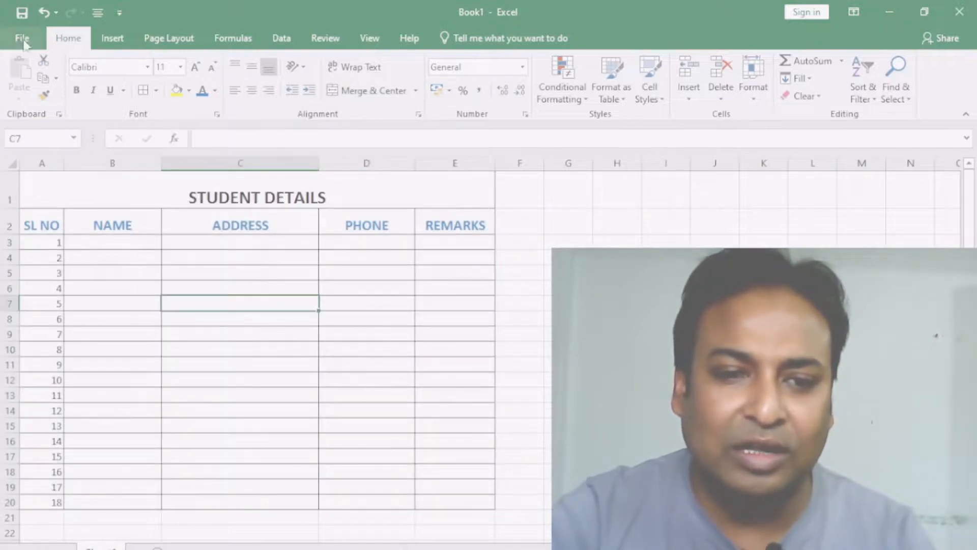
Step: Check the table's page layout in the print preview and return to the worksheet
click(21, 37)
click(21, 31)
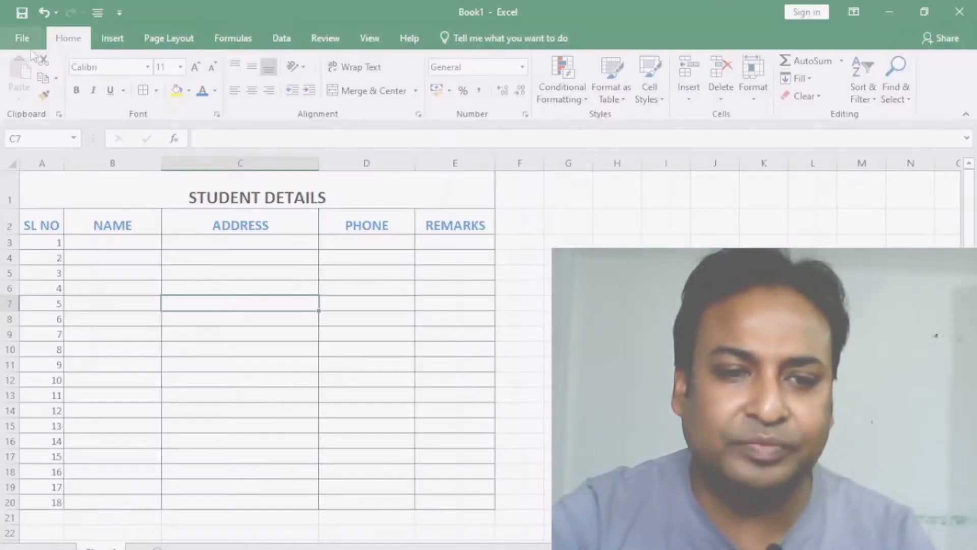
click(21, 38)
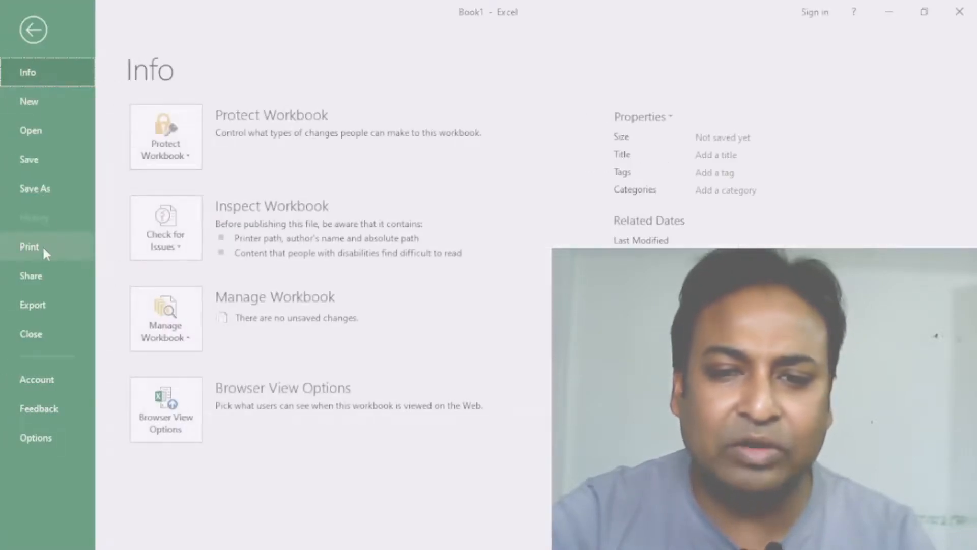
click(43, 249)
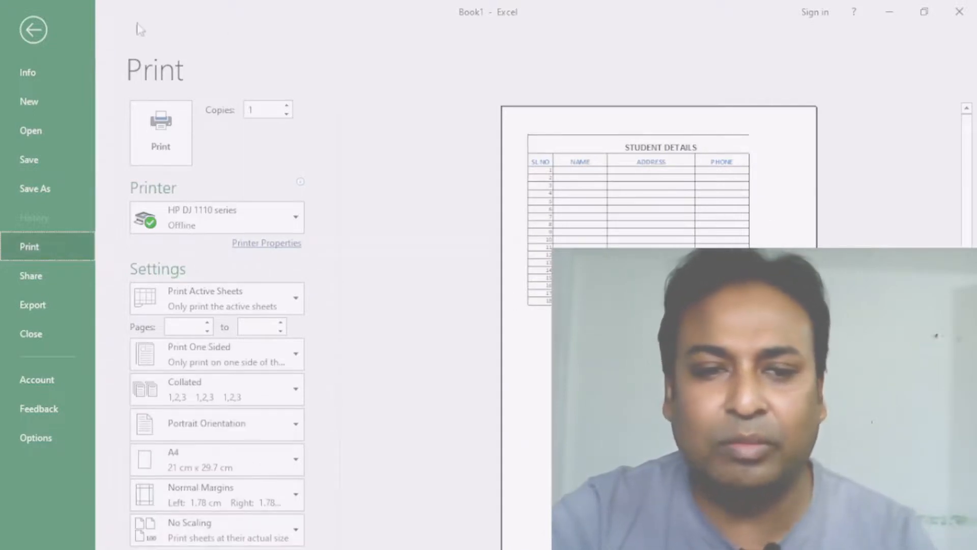
click(34, 29)
Step: Narrow the REMARKS and PHONE columns further to fit the table within one page width, and check it in the print preview
drag(498, 168, 492, 164)
drag(414, 163, 408, 163)
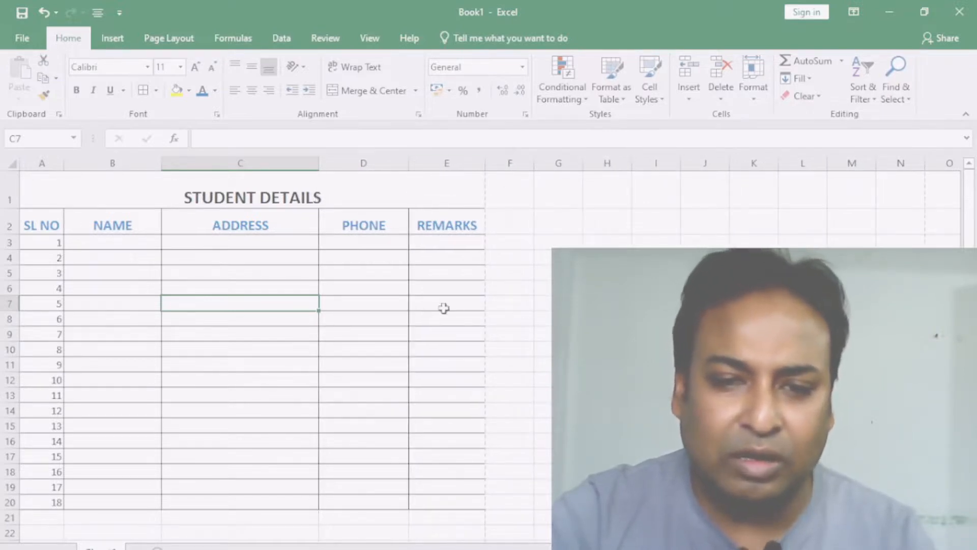
click(514, 307)
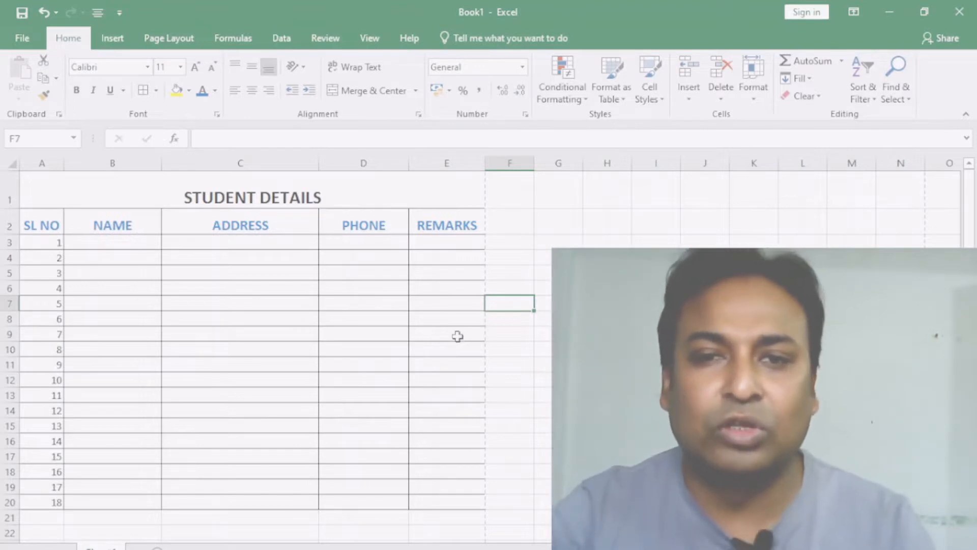
click(529, 342)
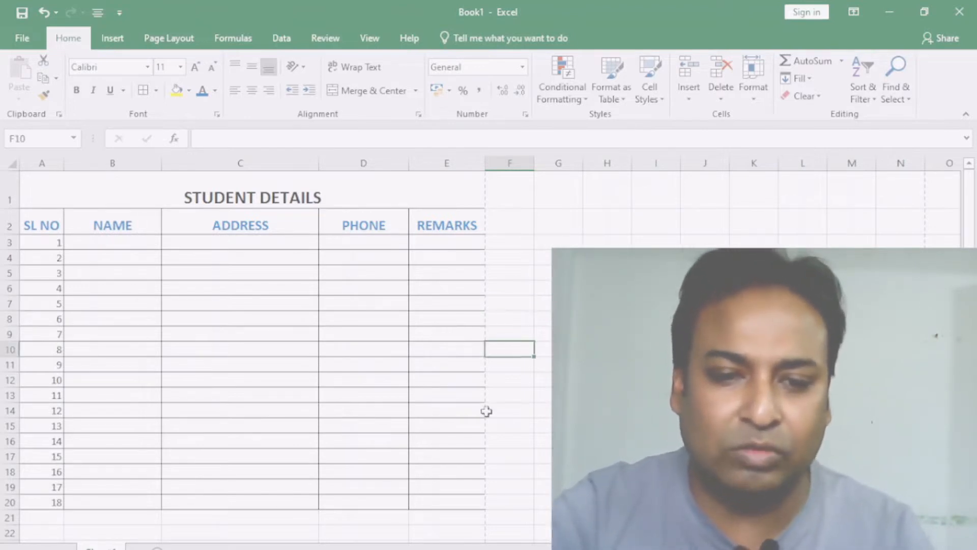
click(22, 38)
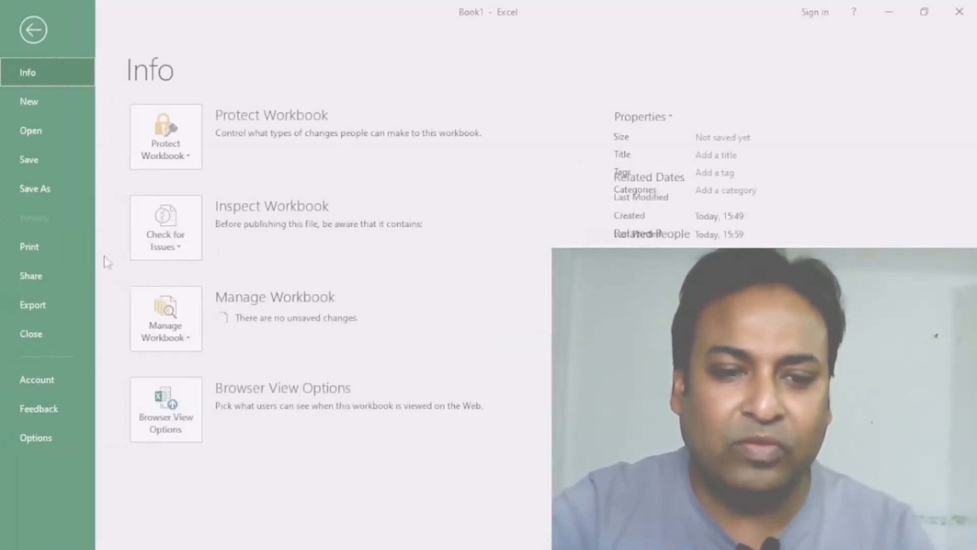
click(39, 249)
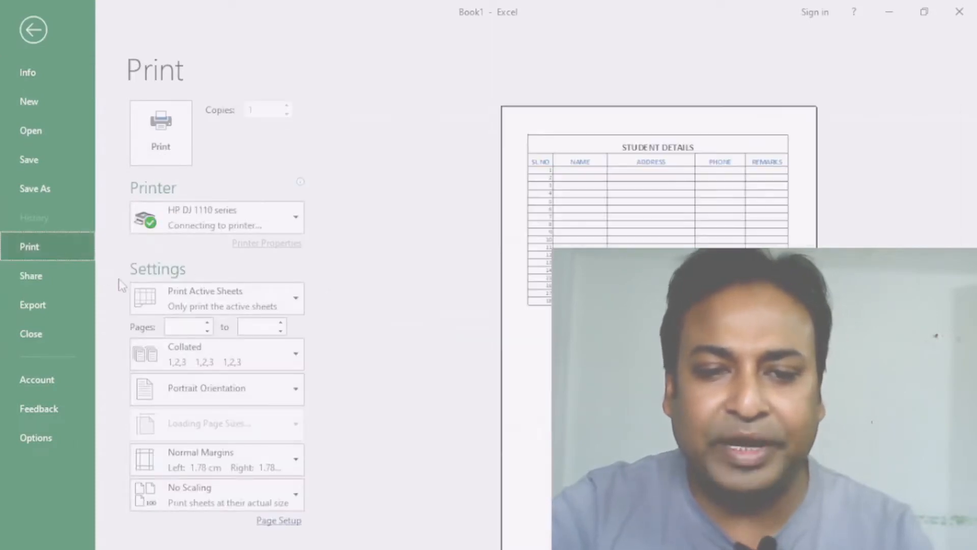